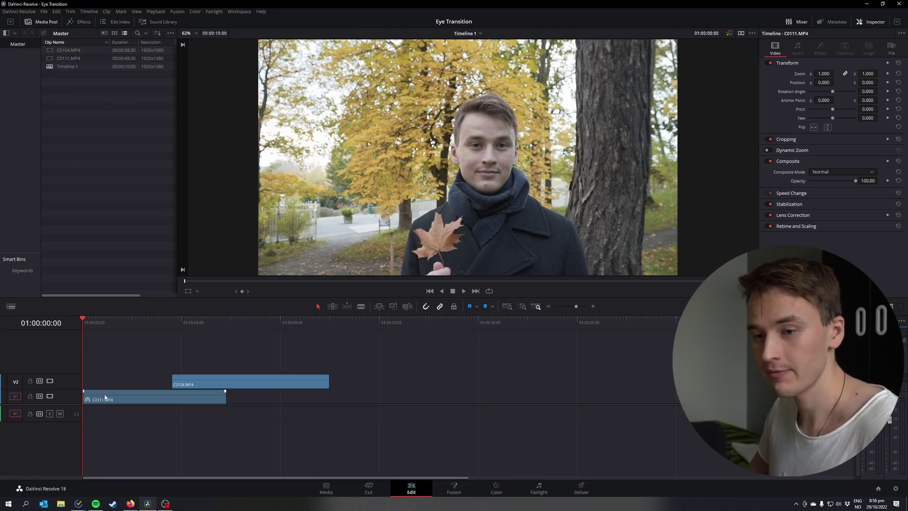
Hide the leaf track and play the face clip, stepping frames to find the 03:19 cut point.
left_click(50, 381)
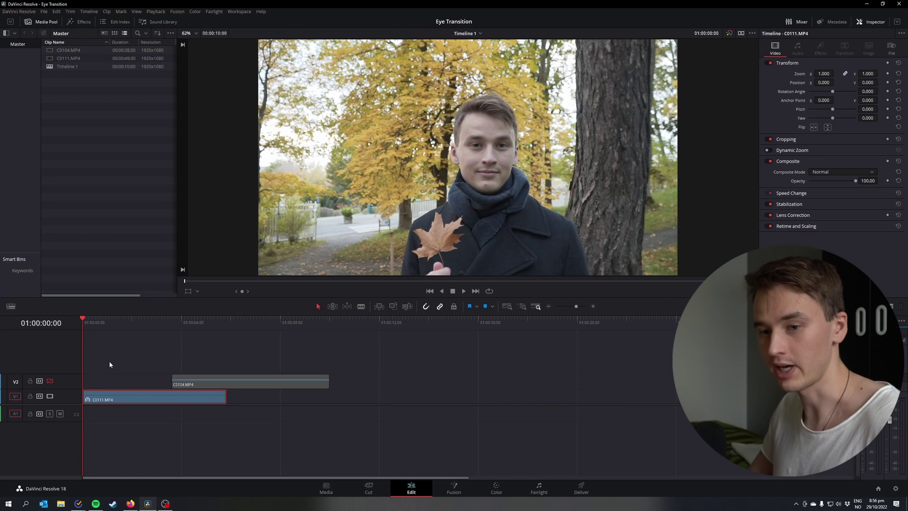
key("space")
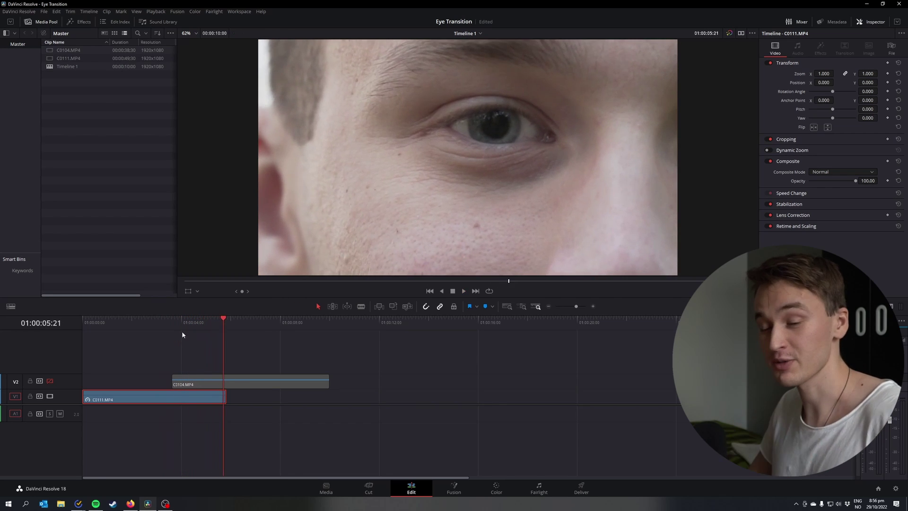
left_click(181, 325)
left_click_drag(182, 325, 174, 325)
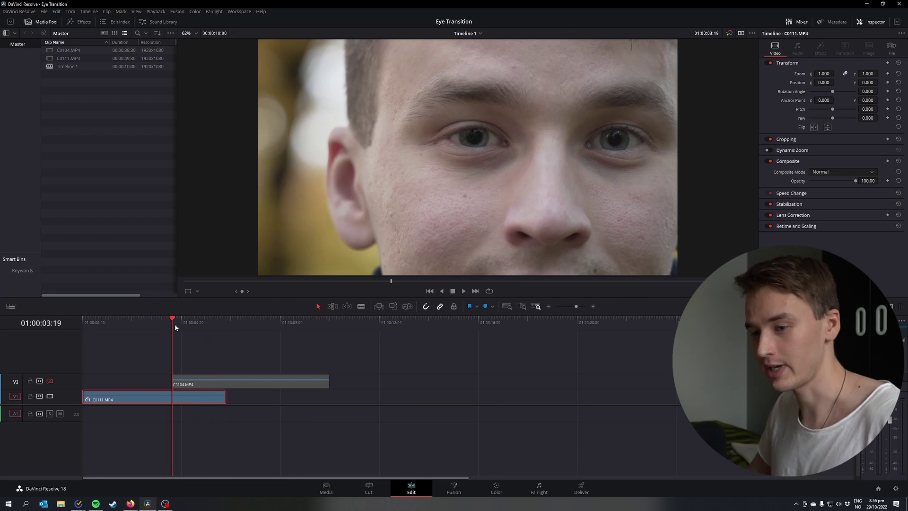
key("Left")
key("Left")
key("Left")
key("Left")
key("Right")
key("Right")
key("Right")
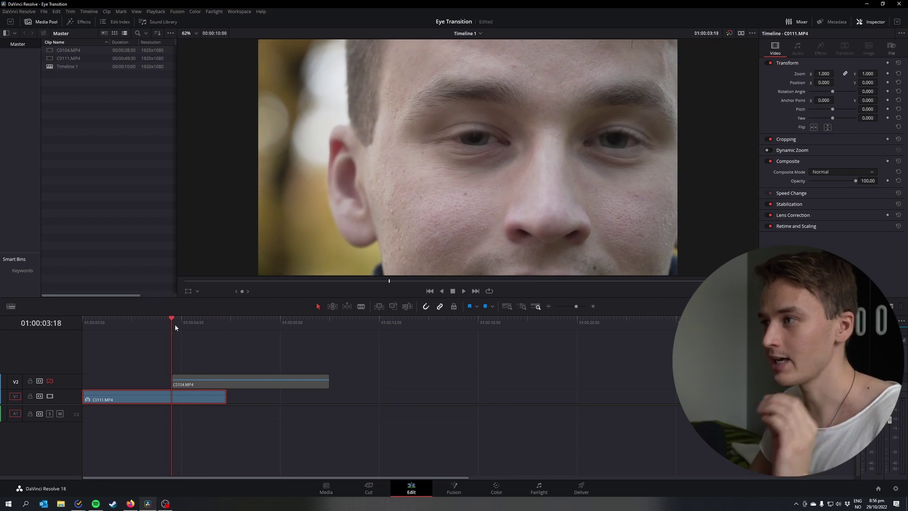
key("Right")
key("Left")
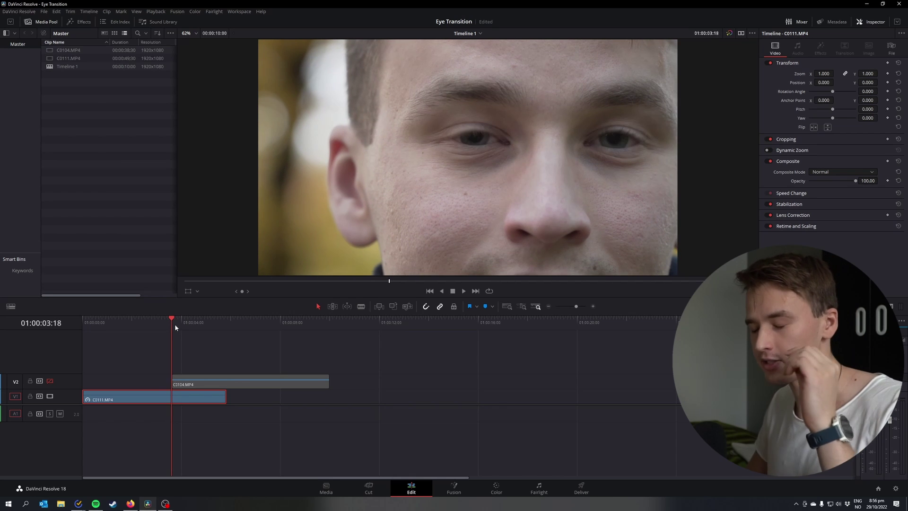
key("Right")
Re-enable the leaf track, preview leaf clip C0104, and return the playhead to 03:19.
left_click(51, 381)
left_click(197, 386)
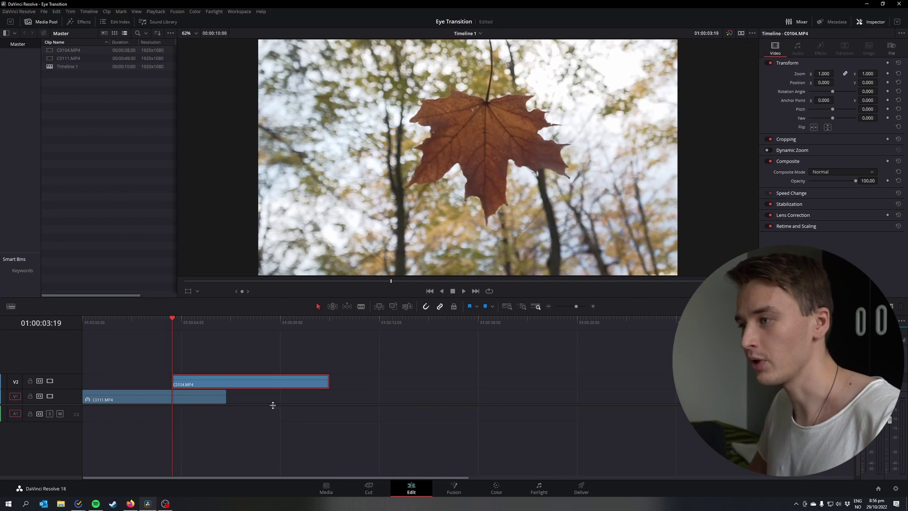
key("Right")
key("Right")
key("Right")
key("space")
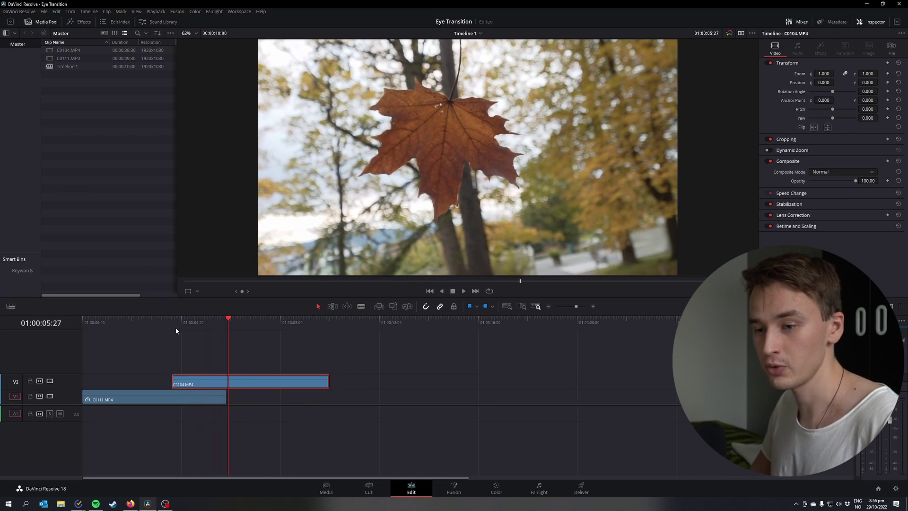
left_click(172, 324)
Blade face clip C0111 at 03:19 and leaf clip C0104 at 05:25.
left_click(196, 400)
left_click(361, 307)
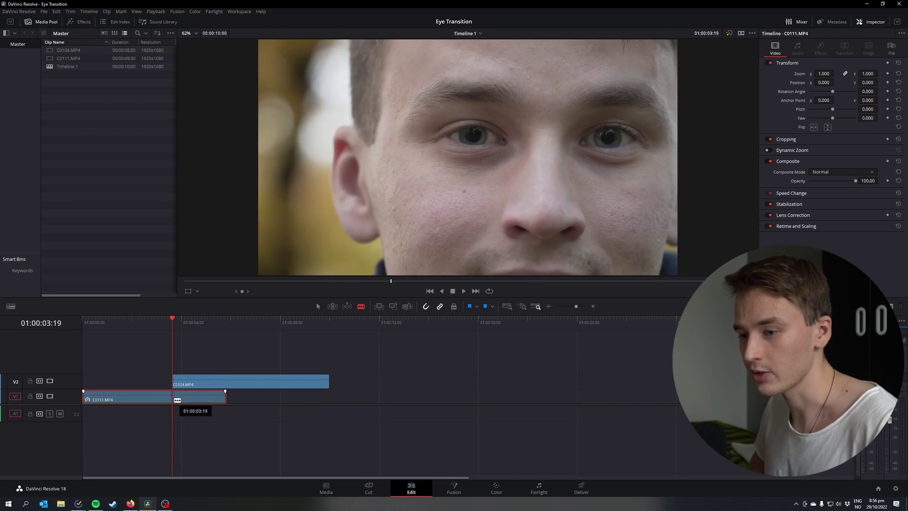
left_click(172, 398)
left_click_drag(178, 322, 226, 323)
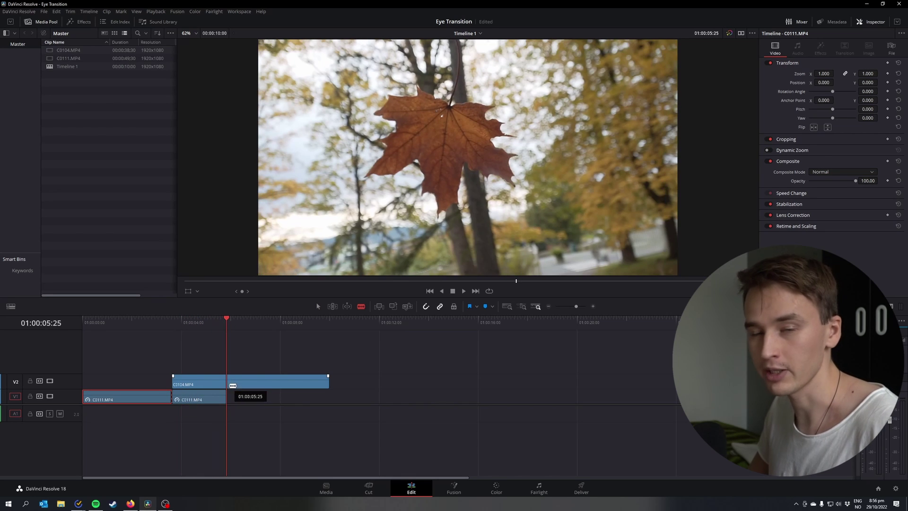
left_click(223, 381)
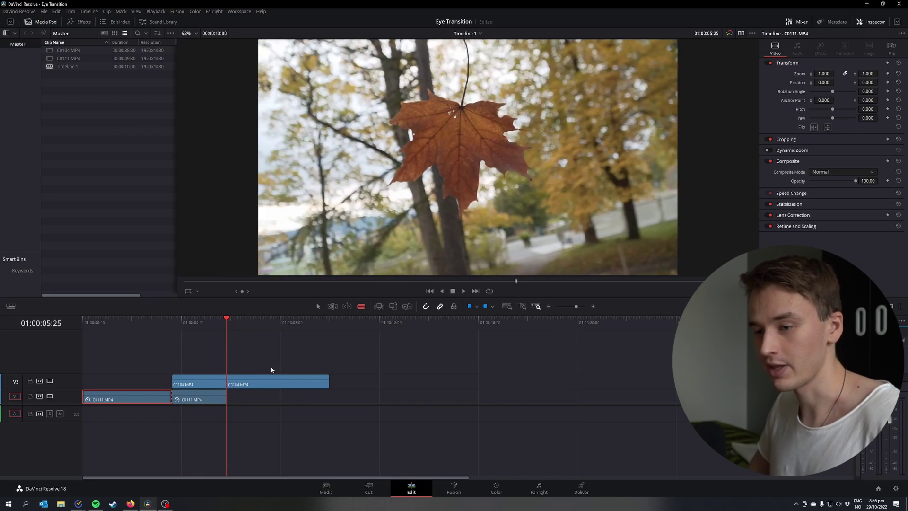
Combine the overlapping face and leaf pieces into a new Fusion clip, Fusion Clip 1.
left_click_drag(177, 360, 195, 410)
scroll(264, 387, "up", 3)
right_click(277, 384)
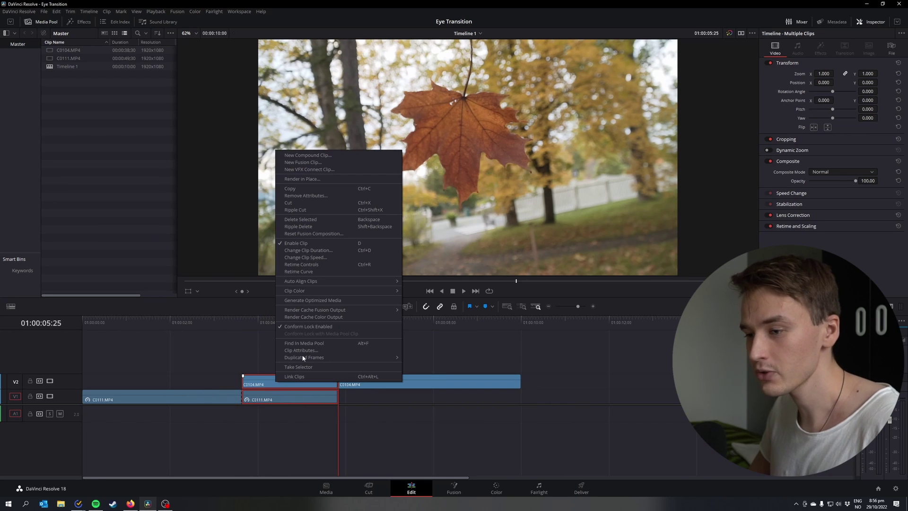
left_click(324, 161)
left_click(296, 396)
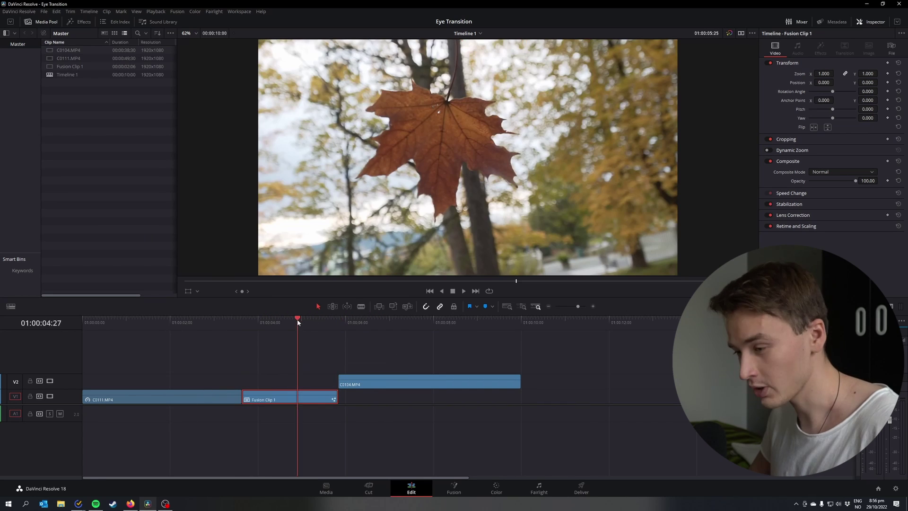
On the Fusion page, disconnect Merge1 from MediaOut1 and MediaIn1, and rearrange MediaIn1 and MediaIn2.
left_click(453, 490)
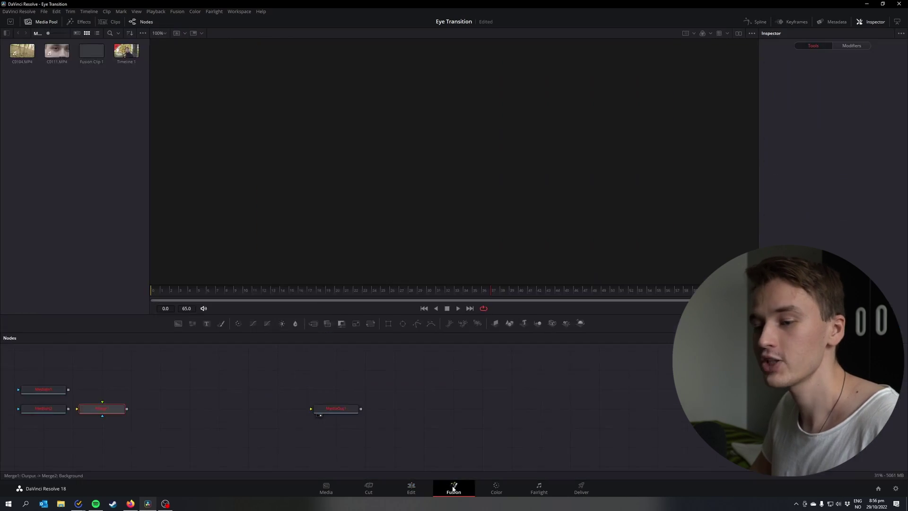
left_click_drag(257, 426, 373, 434)
left_click(399, 417)
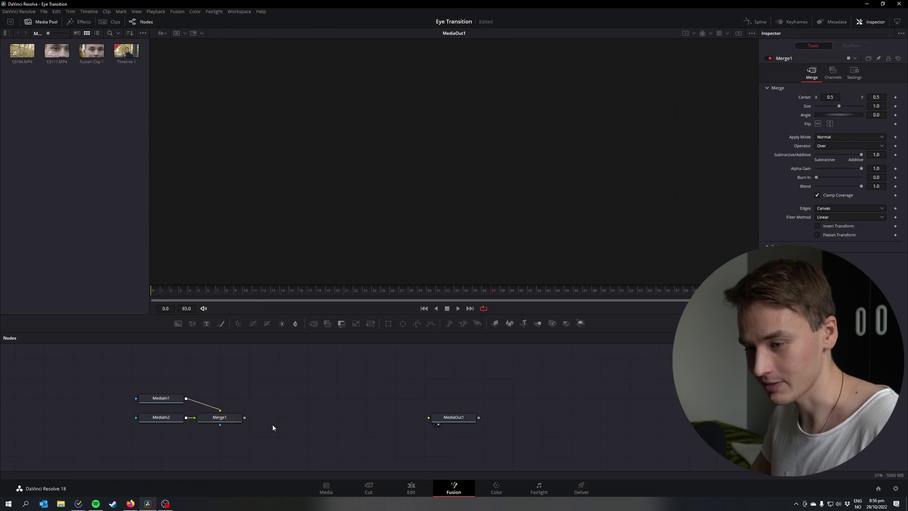
left_click(215, 408)
left_click_drag(216, 418, 254, 418)
left_click_drag(160, 397, 295, 379)
left_click_drag(175, 415, 376, 381)
left_click(351, 426)
Add Merge2 and a Background node feeding Merge1, then connect Merge2 to MediaOut1.
key("shift+space")
type("merg")
key("Return")
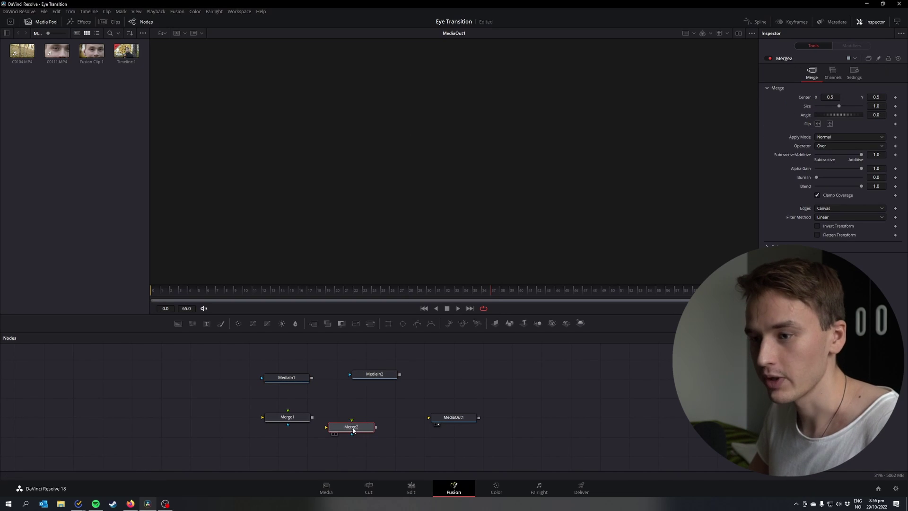
left_click_drag(353, 430, 373, 418)
mouse_move(179, 328)
left_mouse_down()
mouse_move(189, 421)
mouse_move(443, 422)
left_mouse_up()
left_click(451, 417)
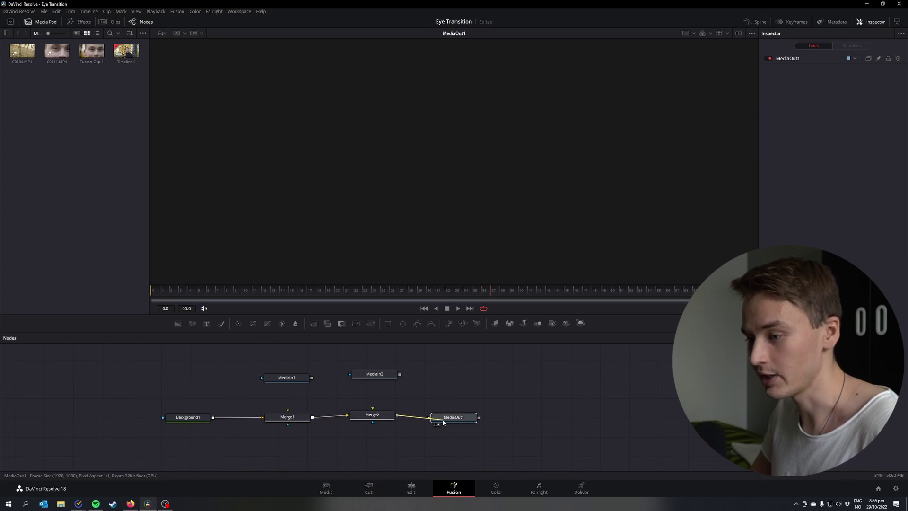
Switch to dual viewers with MediaOut1 on the right and MediaIn1 on the left.
left_click(372, 417)
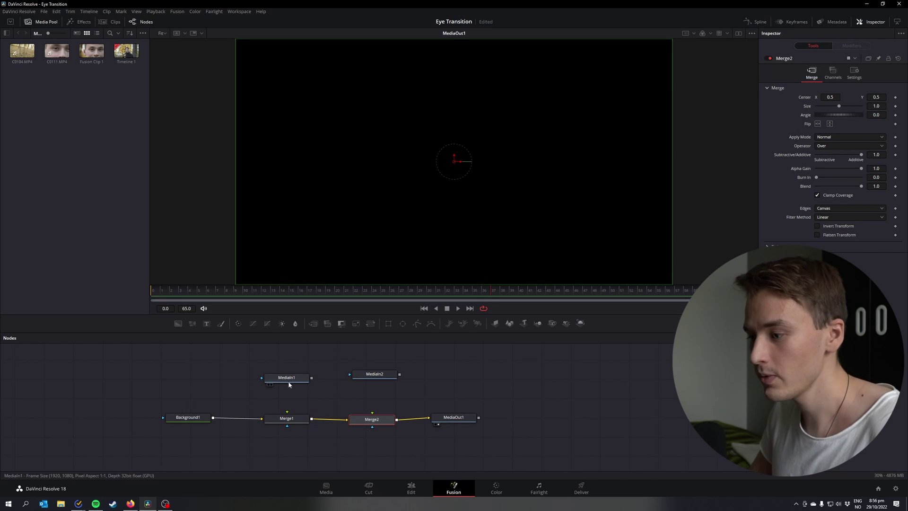
left_click(738, 33)
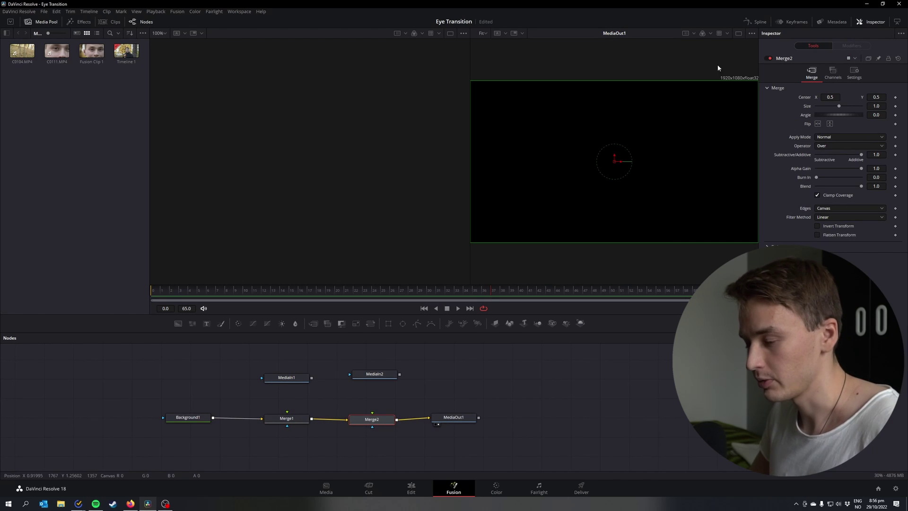
left_click(456, 420)
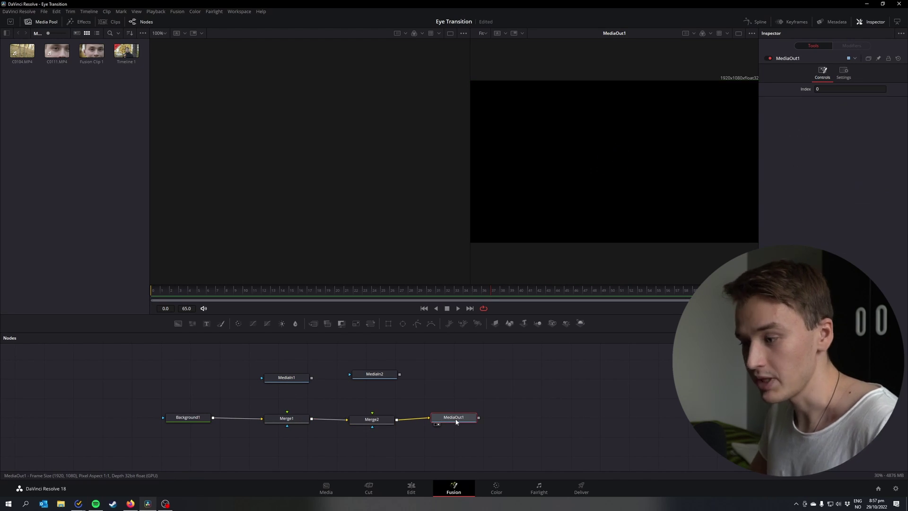
key("2")
key("2")
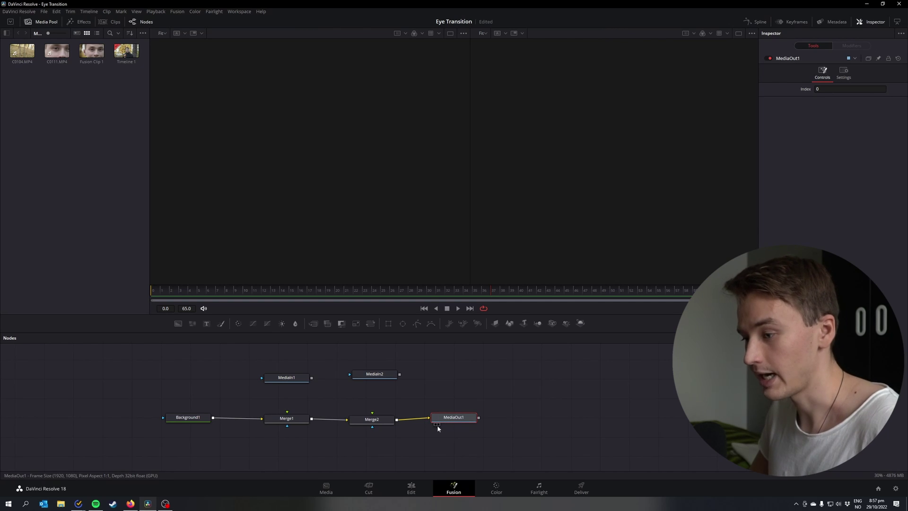
left_click(284, 377)
left_click(268, 384)
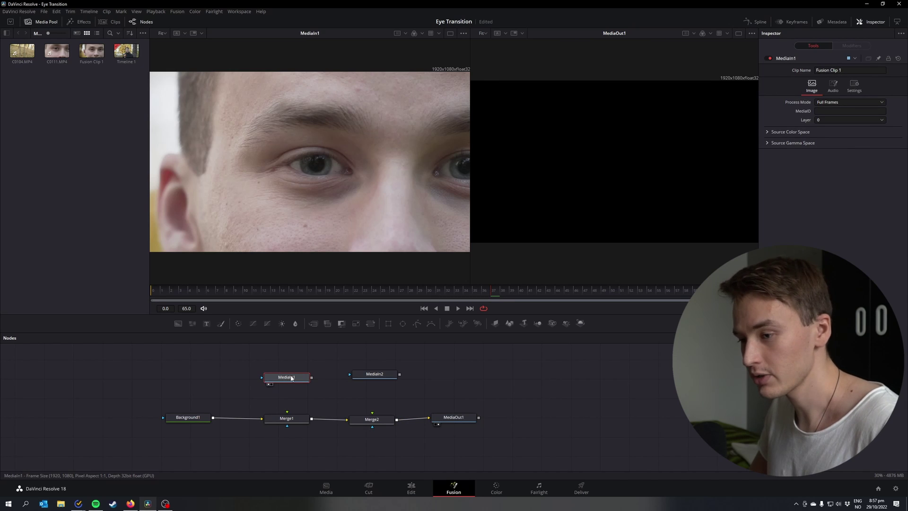
Connect MediaIn2 (leaf) into Merge1 and MediaIn1 (face) into Merge2, viewing MediaIn2 on the left.
mouse_move(284, 380)
left_mouse_down()
mouse_move(363, 398)
mouse_move(279, 384)
left_mouse_up()
left_click_drag(371, 395, 372, 380)
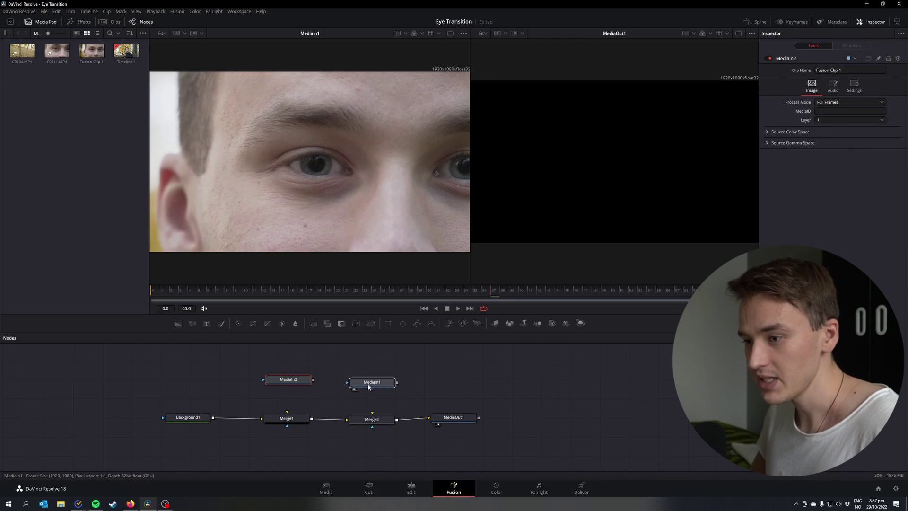
left_click(270, 385)
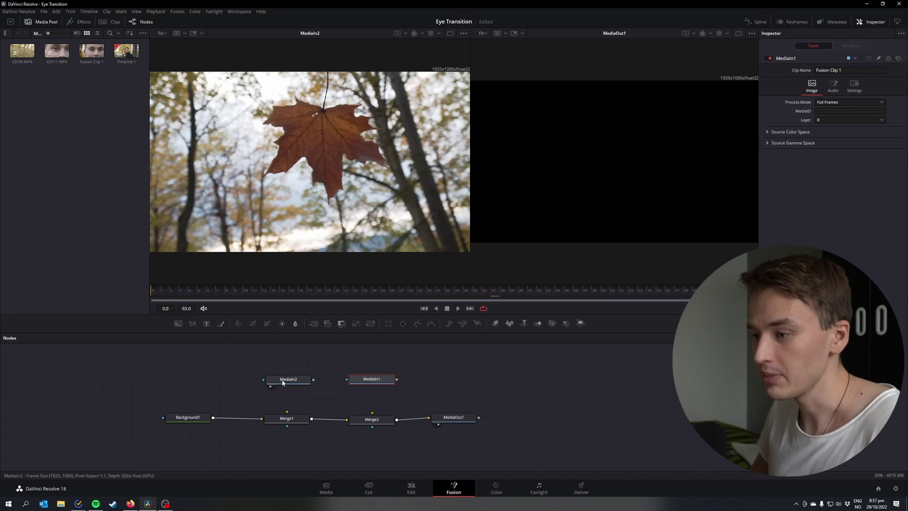
left_click_drag(285, 378, 292, 417)
mouse_move(371, 379)
left_mouse_down()
mouse_move(372, 367)
mouse_move(374, 418)
mouse_move(376, 370)
left_mouse_up()
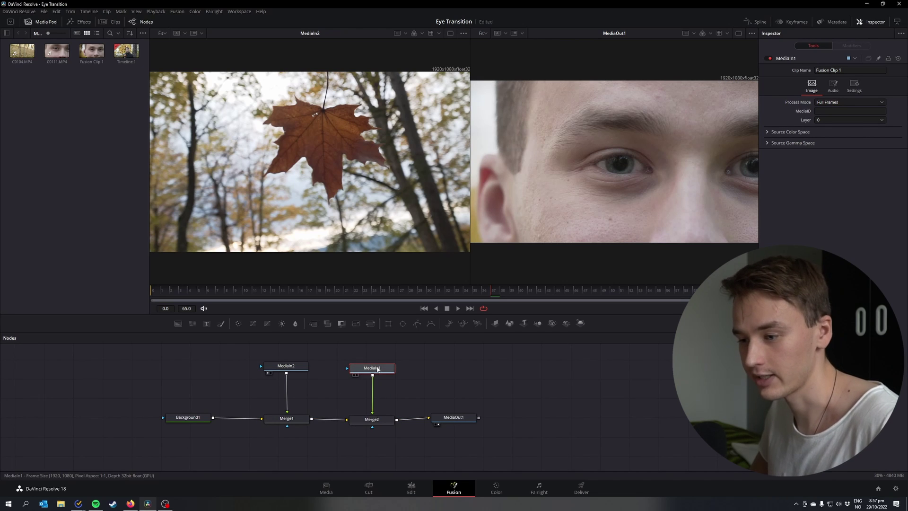
left_click_drag(377, 369, 377, 386)
left_click(374, 383)
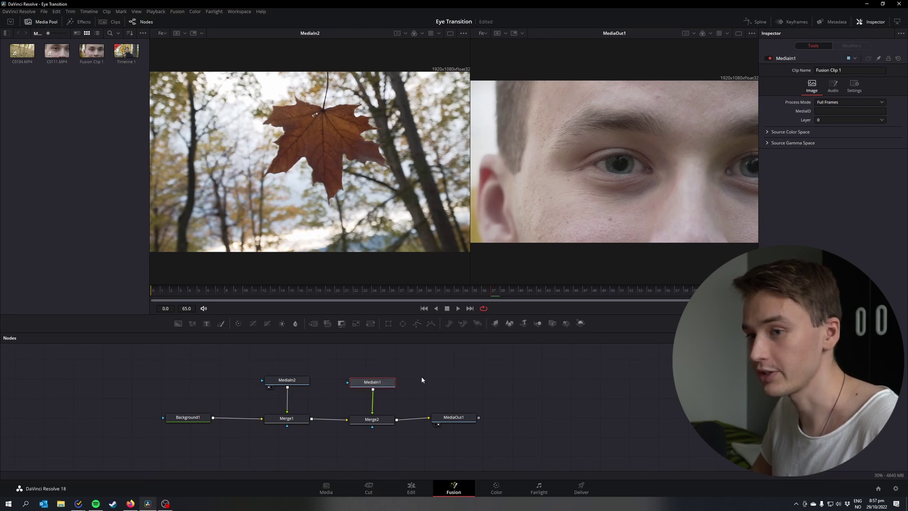
At frame 0 in a single viewer, add an inverted ellipse mask to MediaIn1 with width 0.04.
left_click_drag(184, 290, 142, 290)
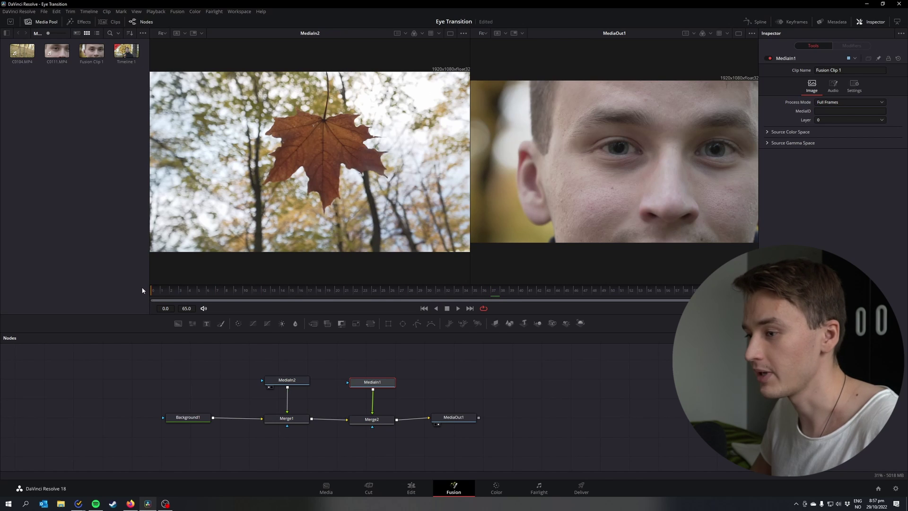
left_click(739, 33)
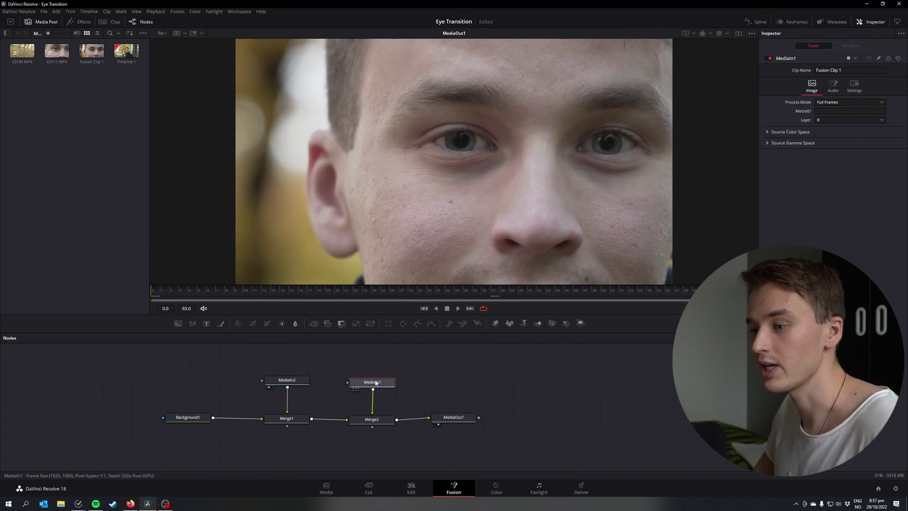
left_click(402, 323)
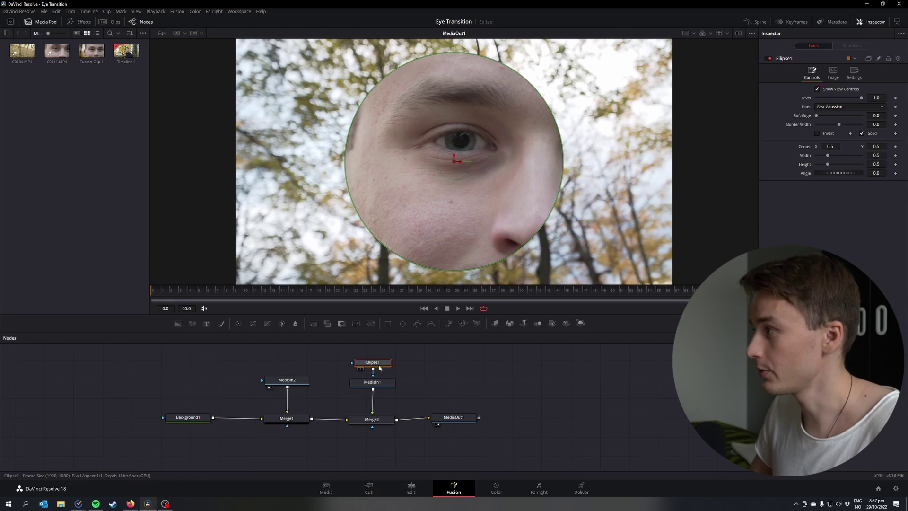
left_click(817, 133)
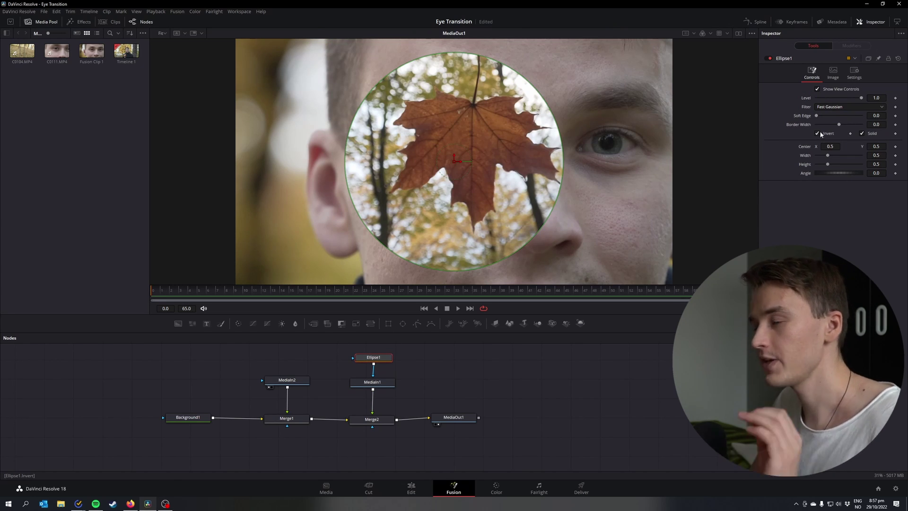
mouse_move(827, 156)
left_mouse_down()
mouse_move(821, 165)
mouse_move(821, 156)
left_mouse_up()
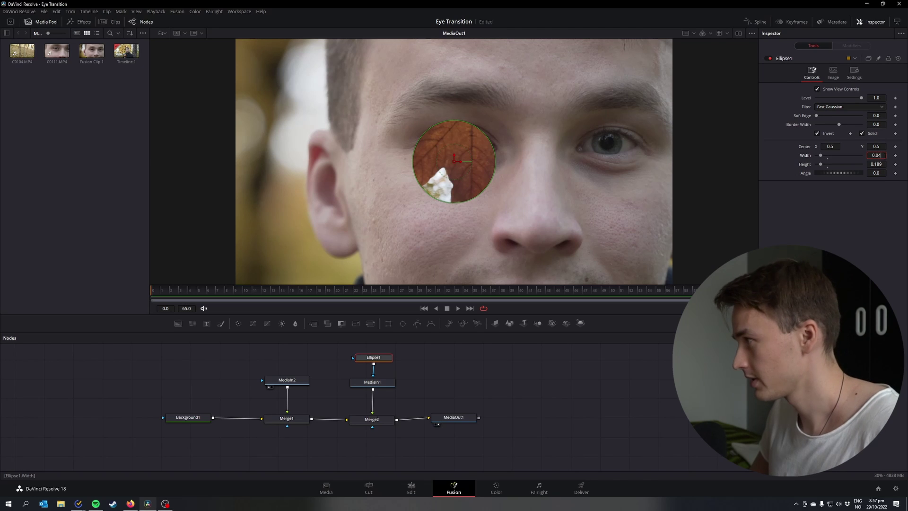
key("Tab")
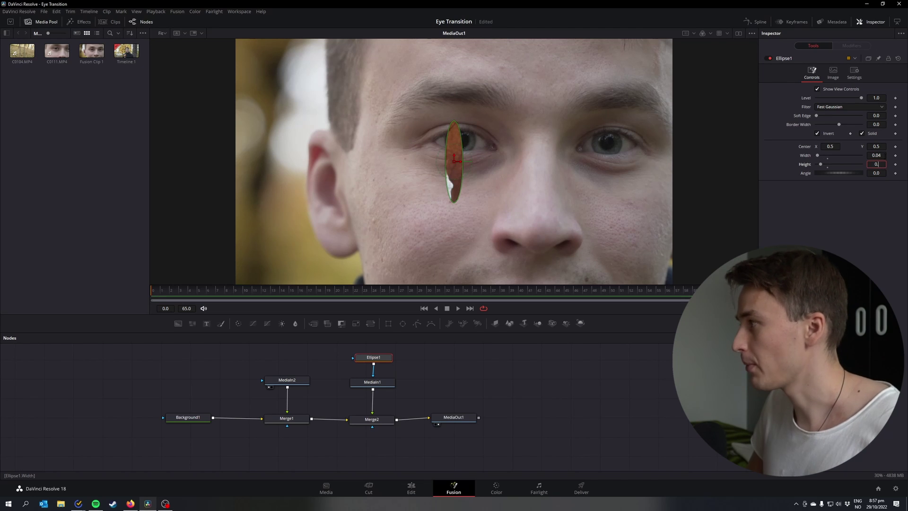
Set the mask height to 0.04, zoom in, place the circle on the iris, and keyframe its size.
type("0.04")
key("Tab")
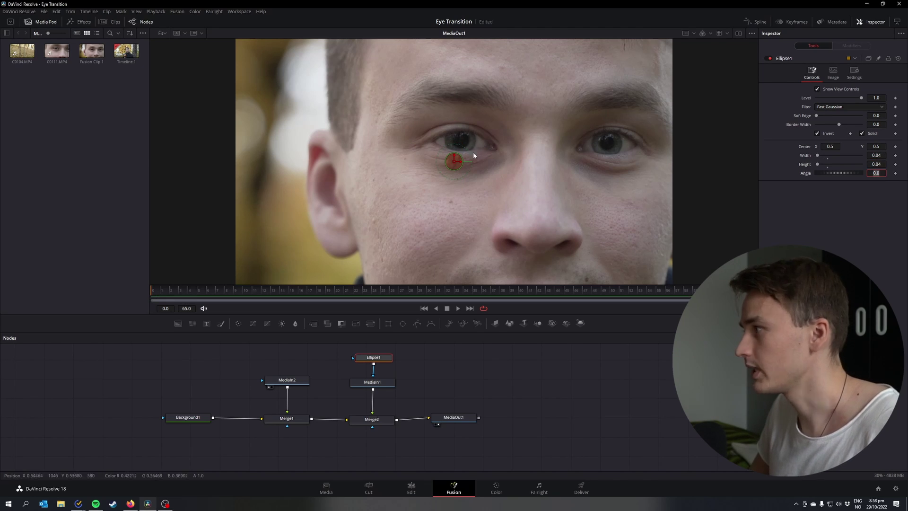
scroll(473, 156, "up", 3)
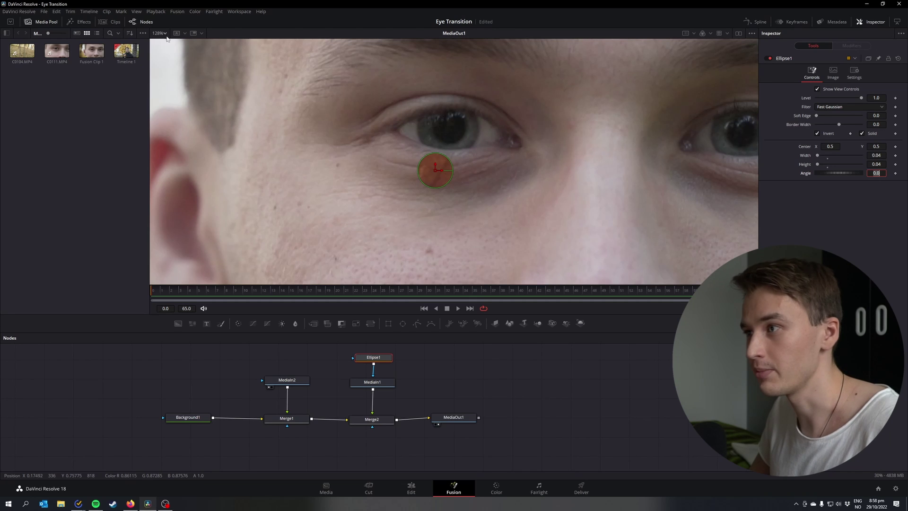
scroll(455, 149, "up", 2)
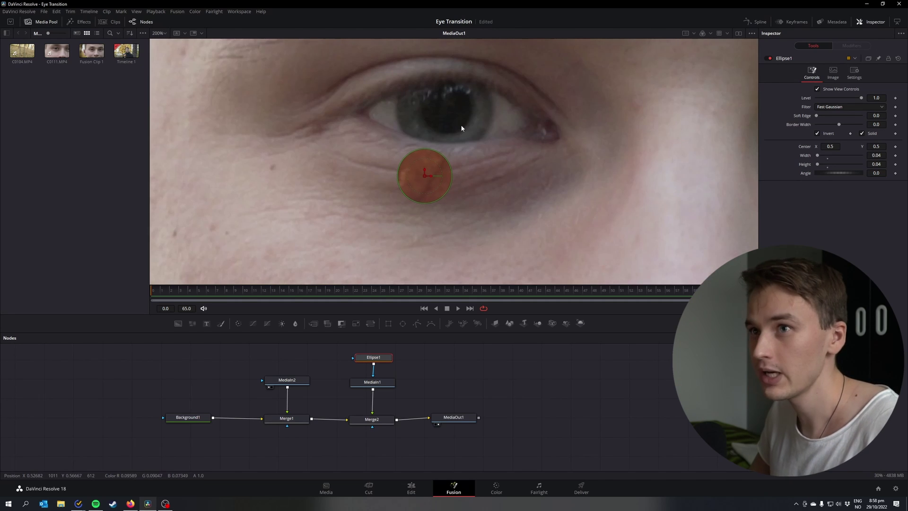
left_click_drag(461, 133, 456, 154)
left_click_drag(420, 200, 443, 137)
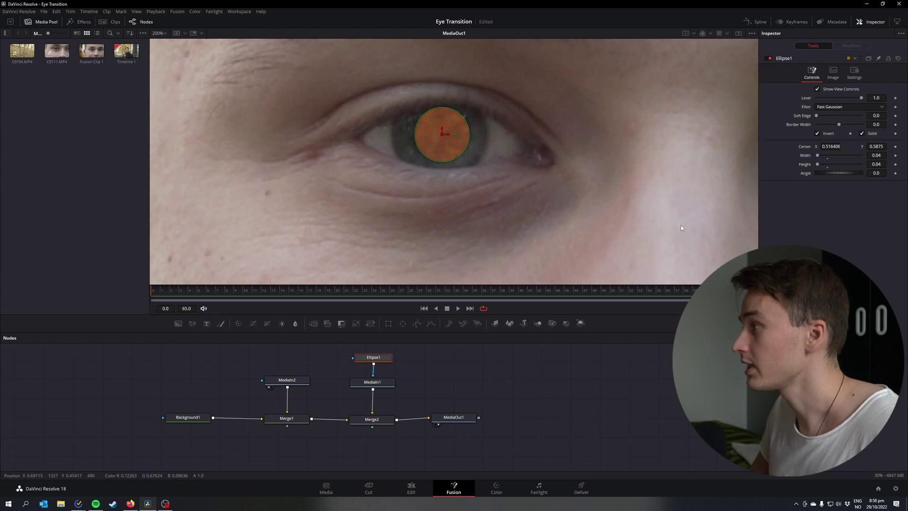
left_click(895, 156)
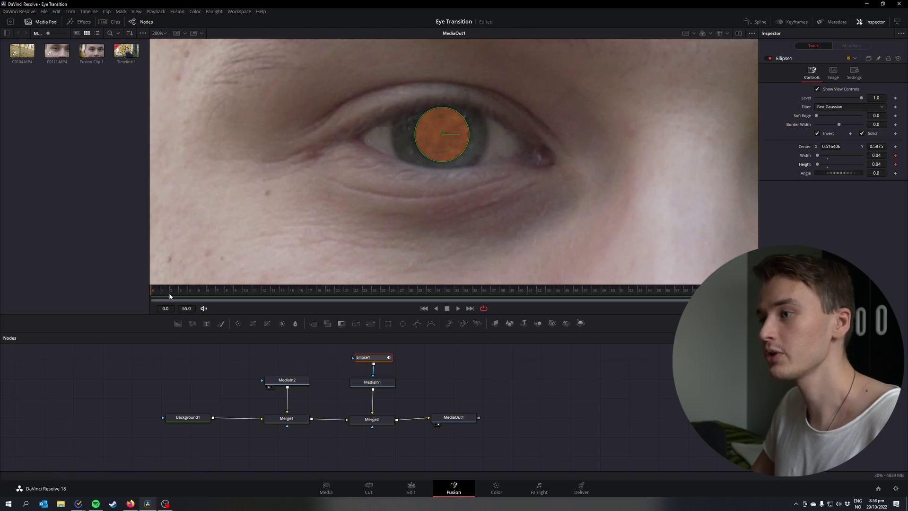
At a later frame, recentre the mask on the iris at size 0.07, then reposition it at frame 0.
left_click_drag(321, 297, 747, 296)
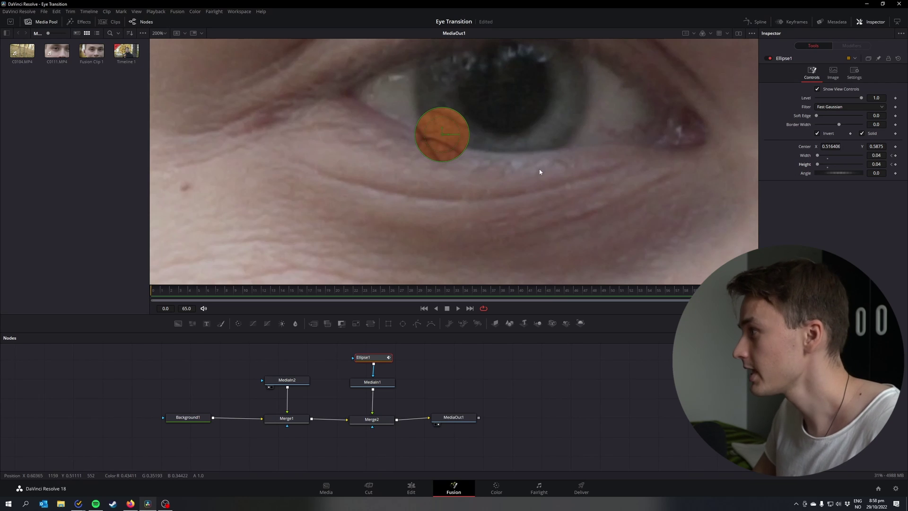
left_click_drag(525, 151, 503, 208)
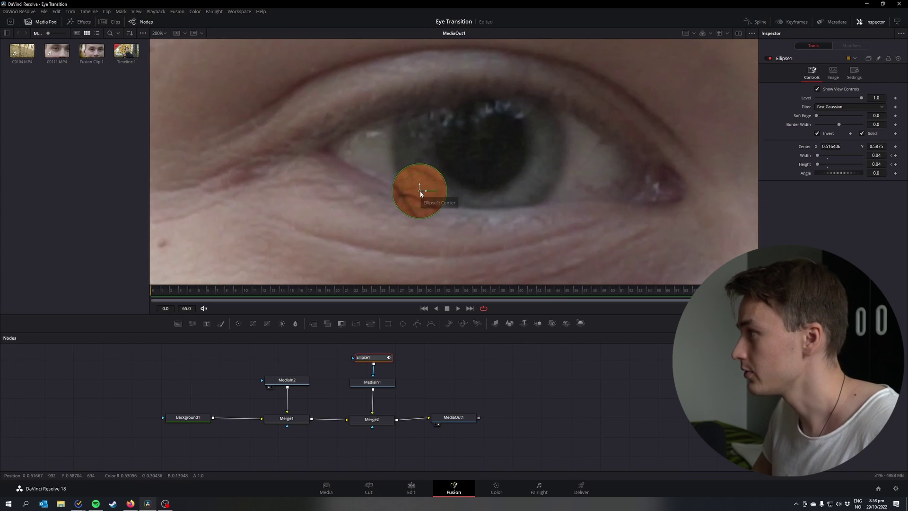
left_click_drag(421, 193, 484, 150)
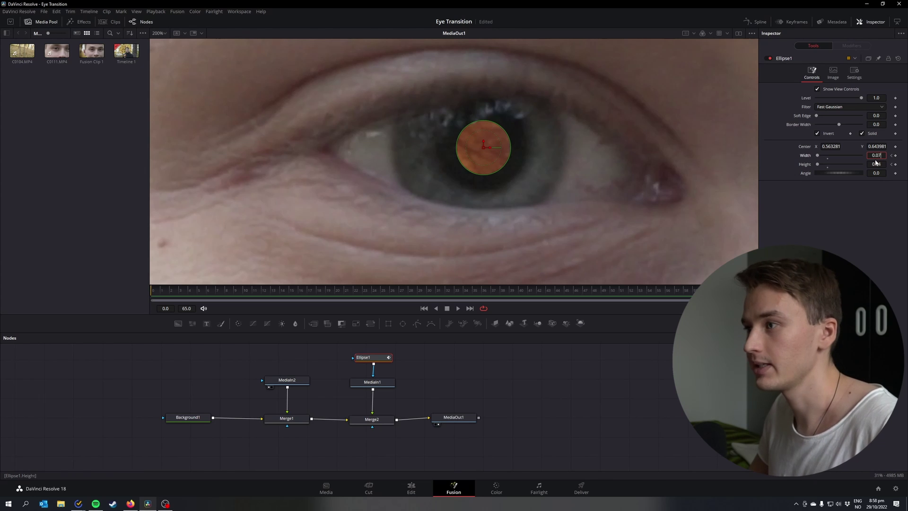
type("0.04")
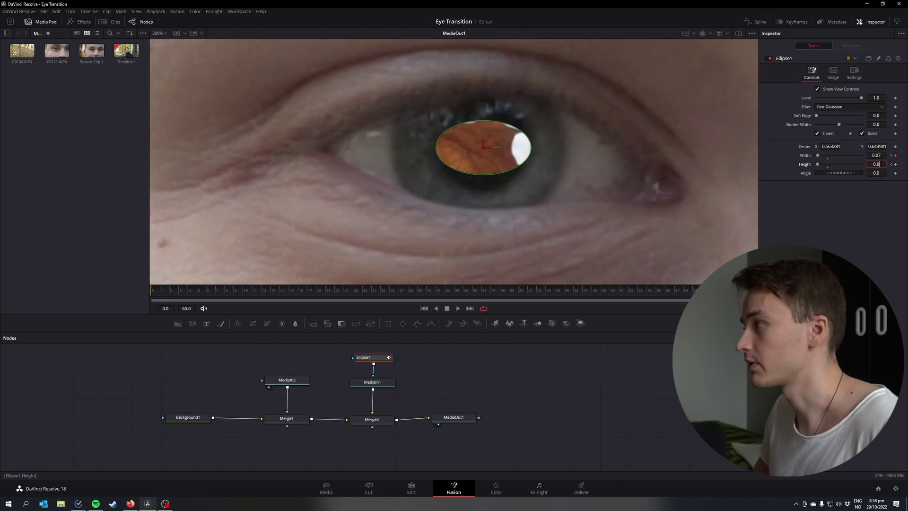
key("Tab")
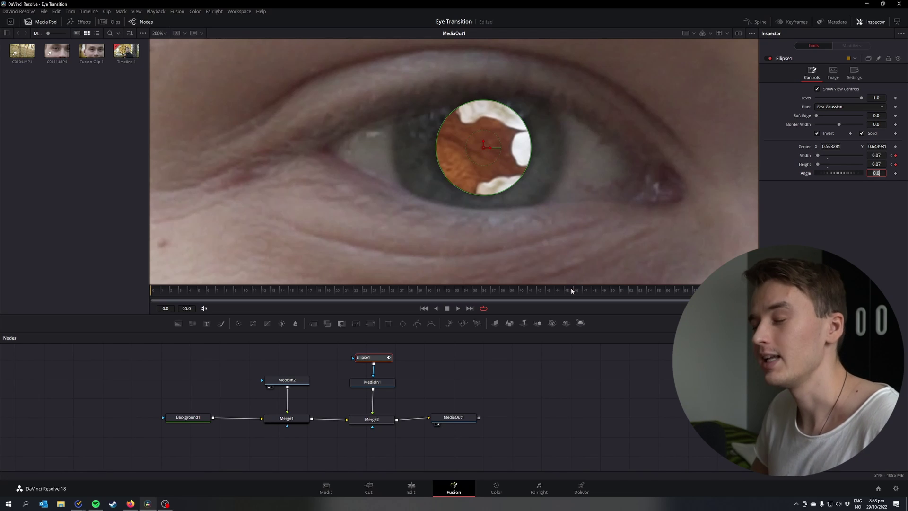
left_click_drag(486, 150, 484, 149)
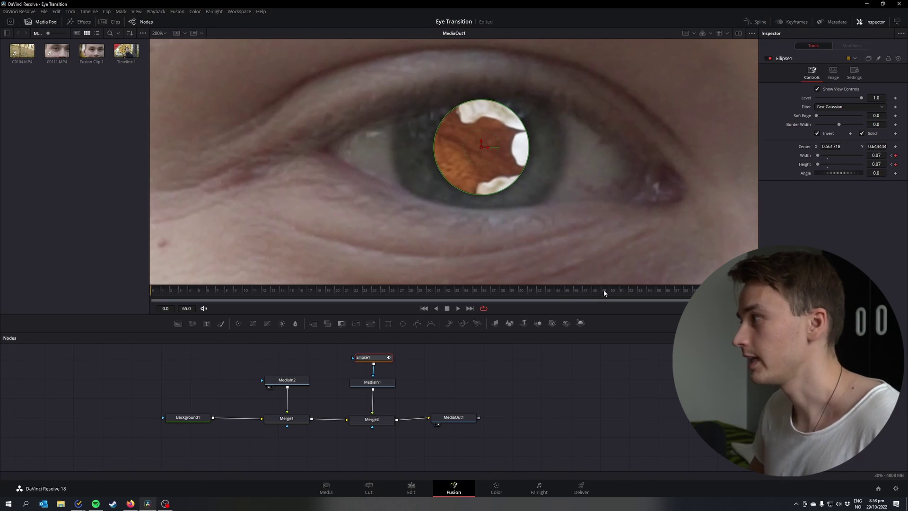
left_click_drag(602, 291, 148, 297)
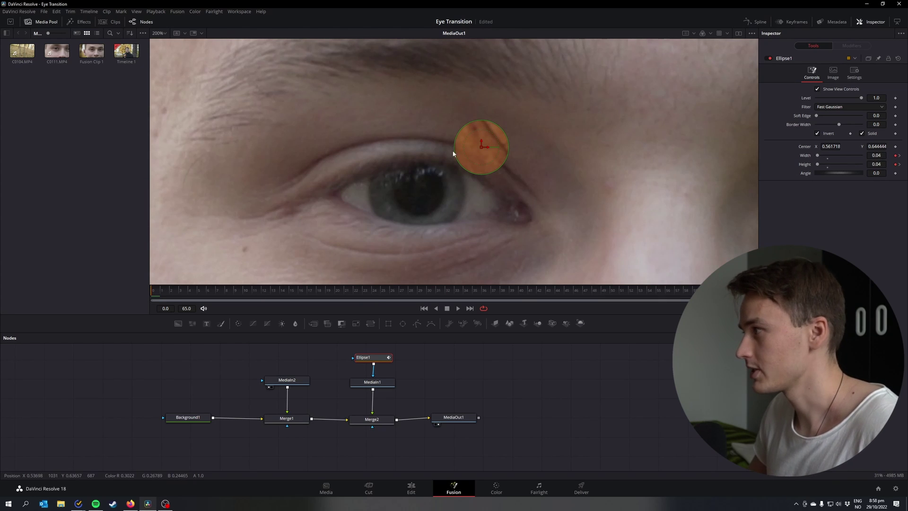
left_click_drag(481, 149, 417, 192)
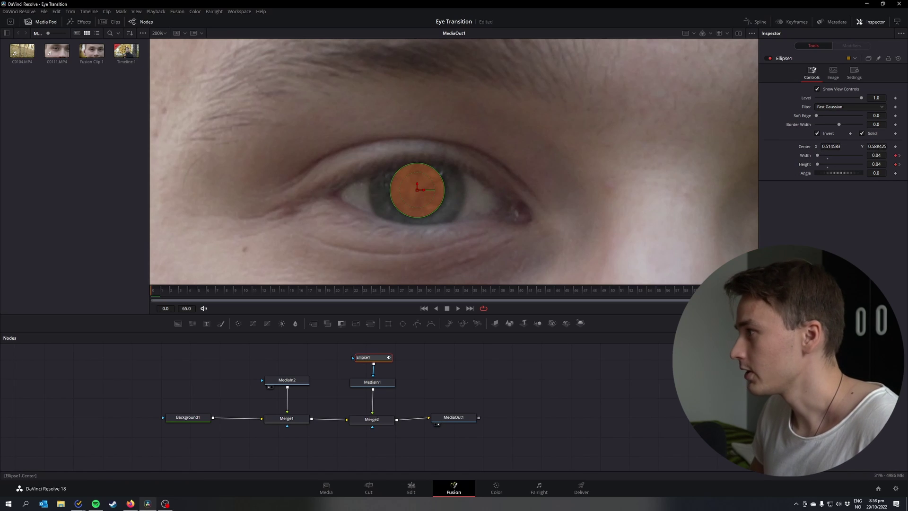
Keyframe the ellipse centre and realign it on the iris at frames 0, 1, 2 and 11.
left_click(896, 147)
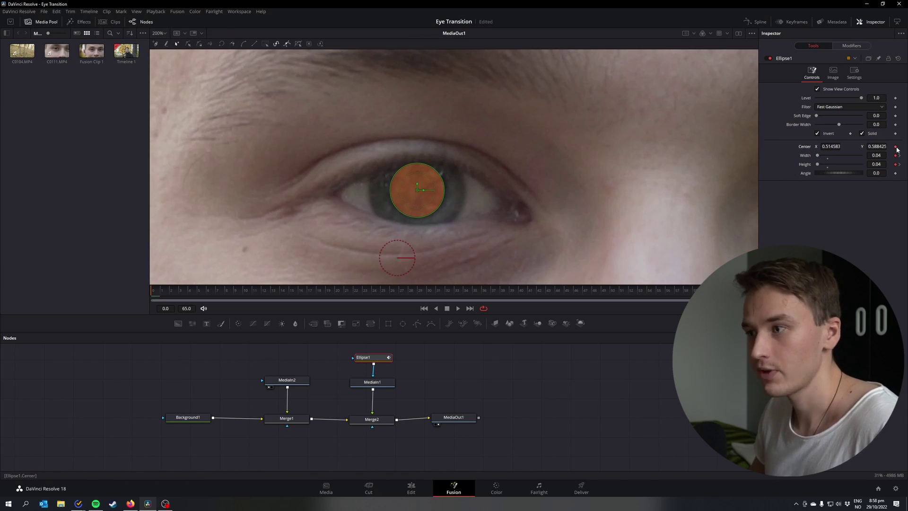
left_click_drag(417, 190, 419, 191)
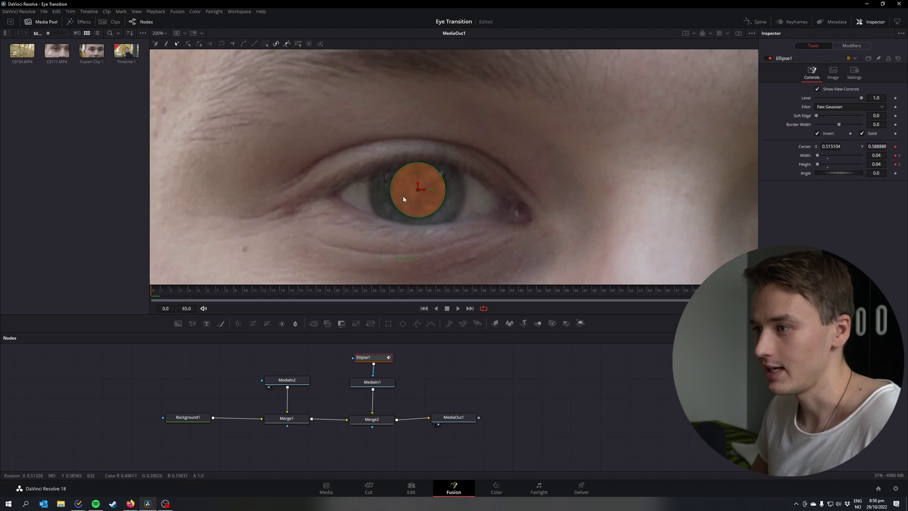
left_click(161, 292)
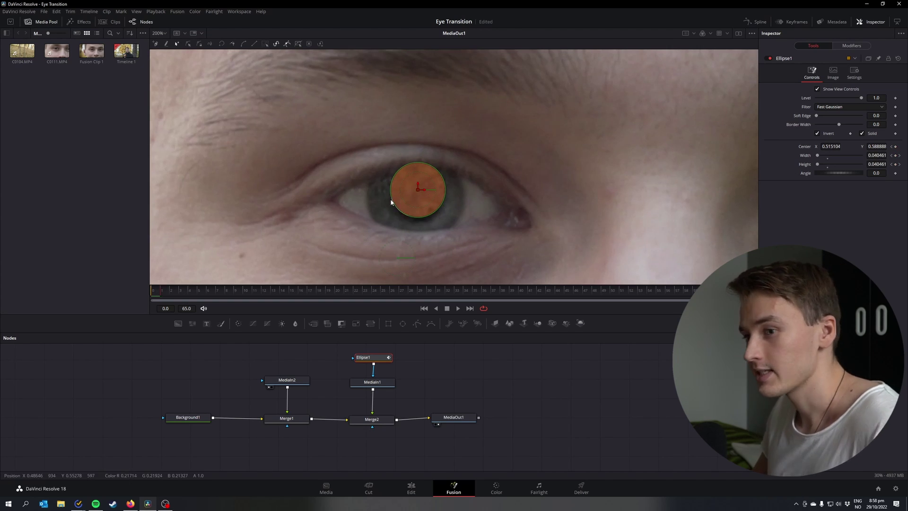
left_click_drag(418, 191, 418, 201)
left_click(169, 292)
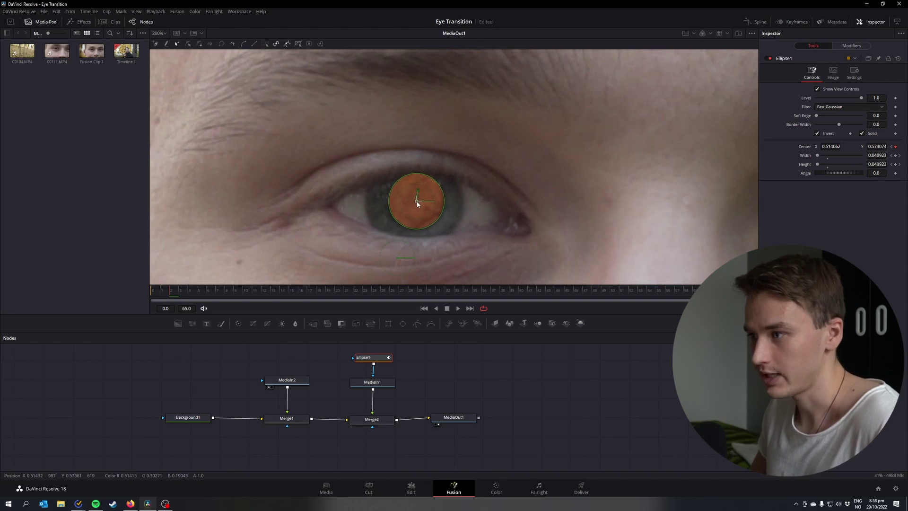
left_click(258, 293)
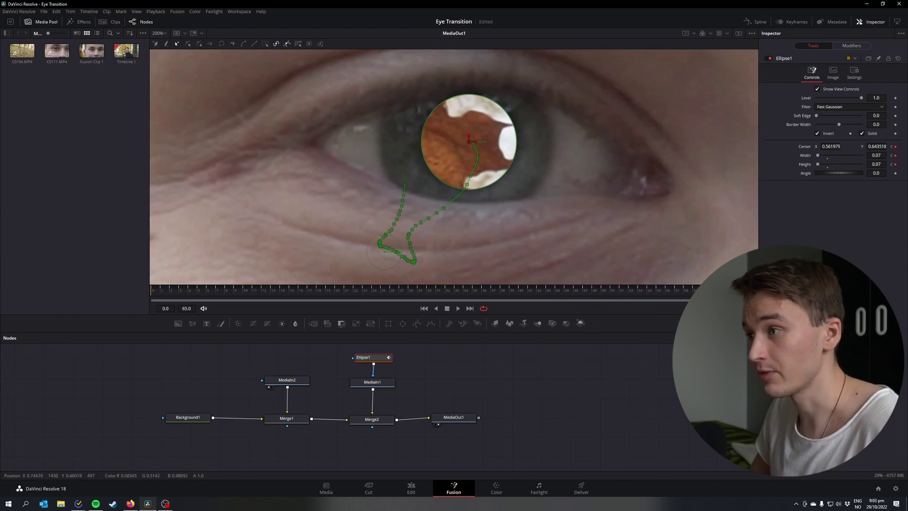
left_click_drag(470, 144, 473, 143)
left_click(164, 33)
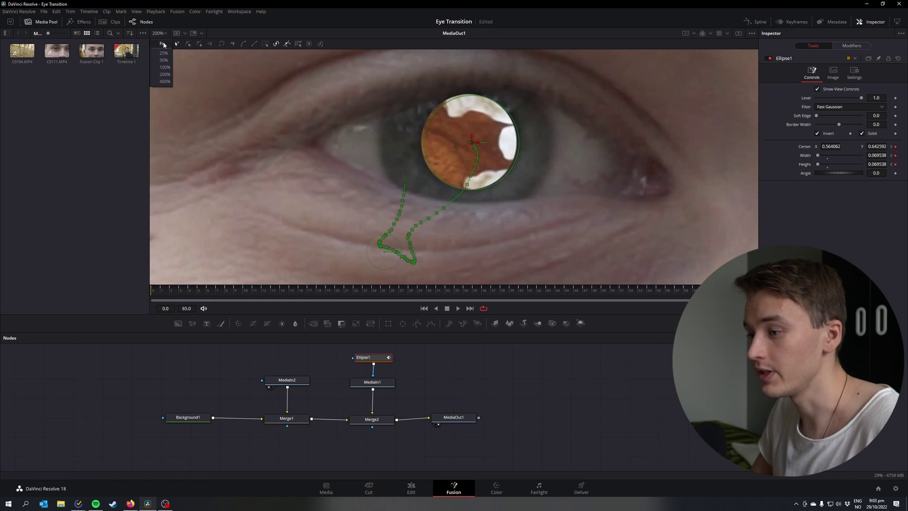
Fit the viewer to the frame, play from frame 0, and scrub the shot to verify the mask tracking.
left_click(163, 44)
left_click(228, 287)
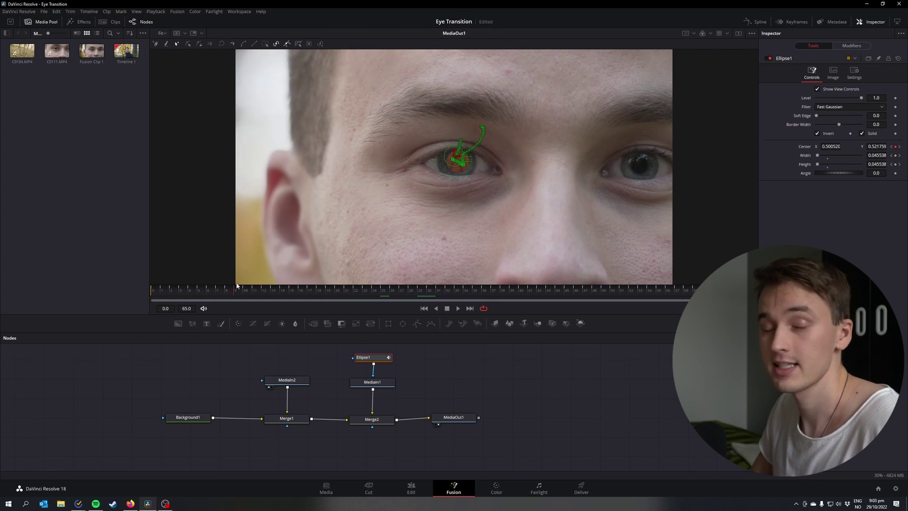
left_click_drag(231, 284, 118, 279)
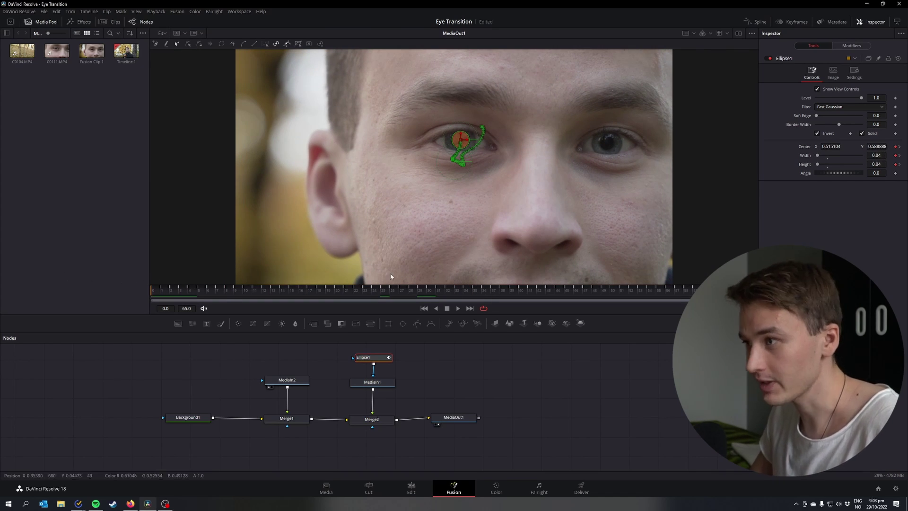
key("space")
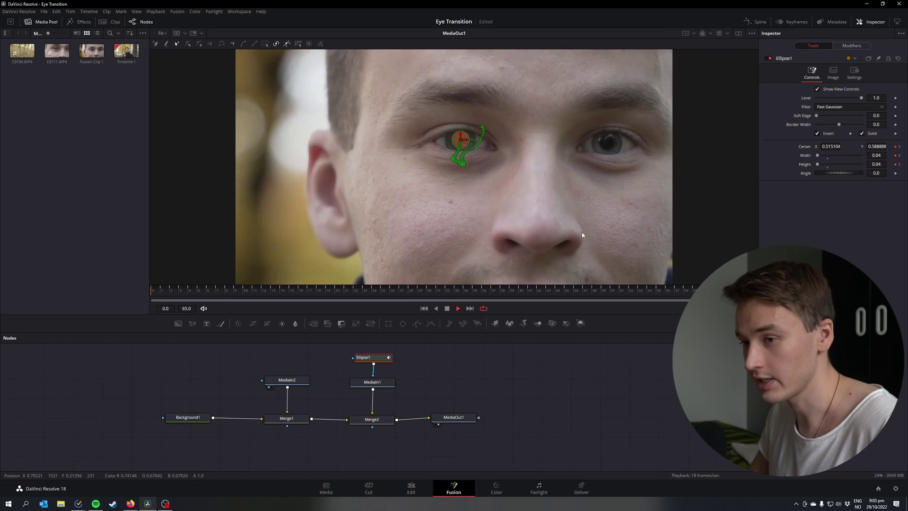
key("space")
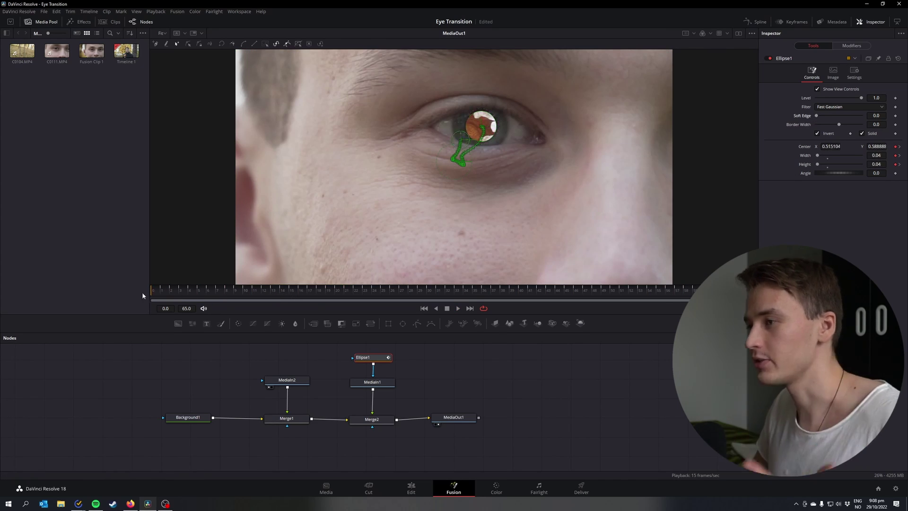
left_click_drag(154, 290, 216, 290)
left_click_drag(411, 288, 588, 288)
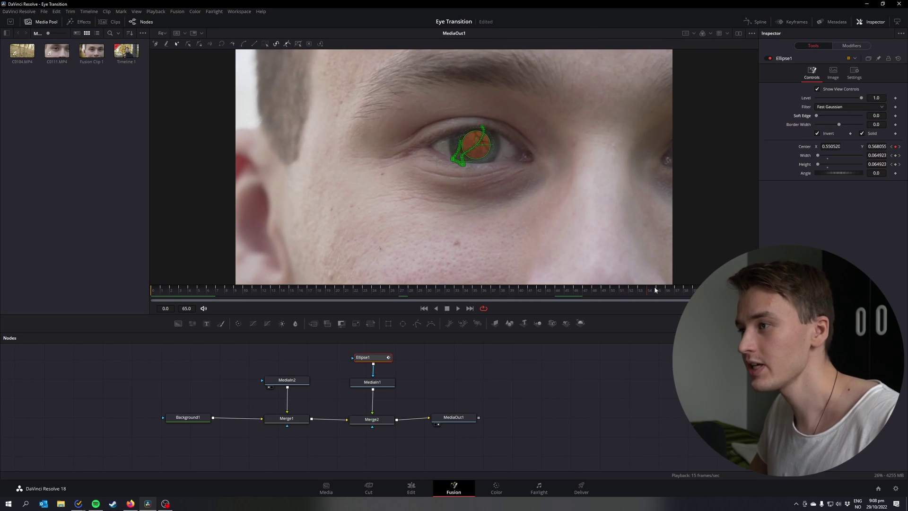
left_click_drag(660, 290, 150, 293)
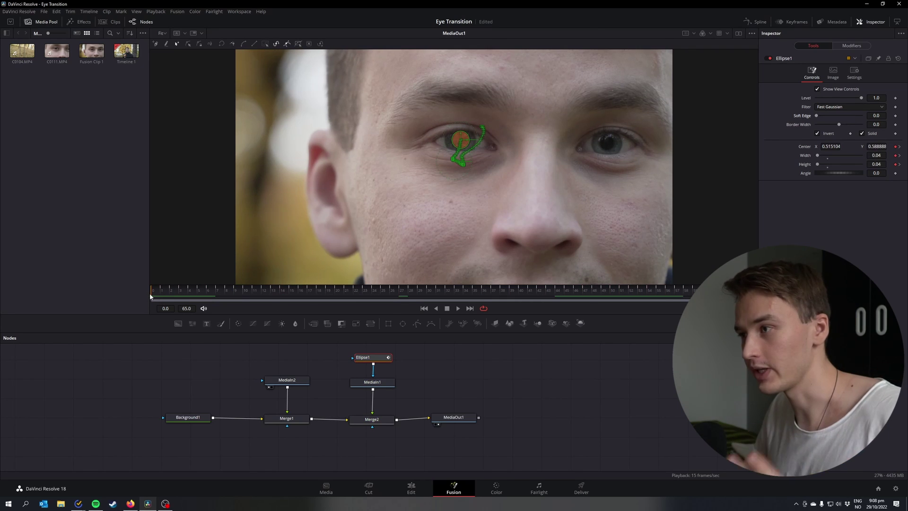
Keyframe Ellipse1's Soft Edge at 0.2 on frame 0 and 0.0 around frame 10, then deselect the ellipse.
left_click(895, 116)
left_click_drag(816, 116, 861, 116)
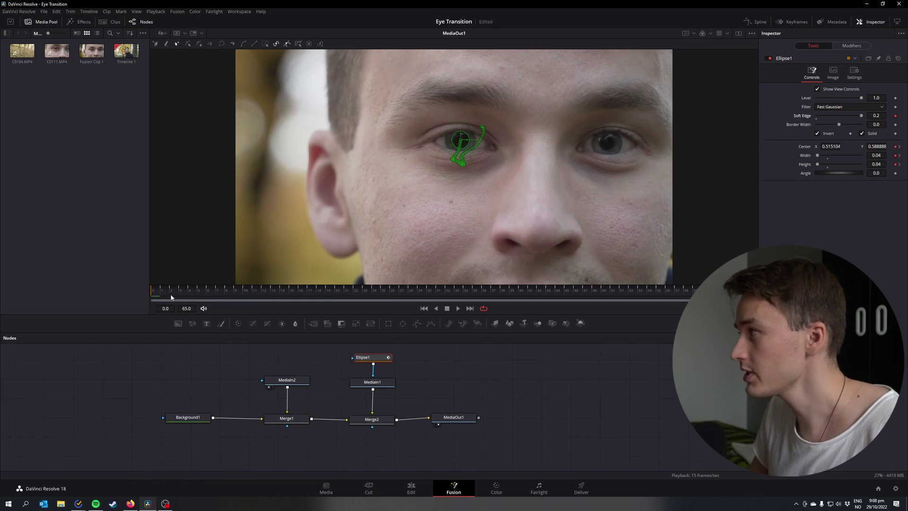
left_click_drag(171, 296, 250, 293)
left_click_drag(861, 116, 828, 116)
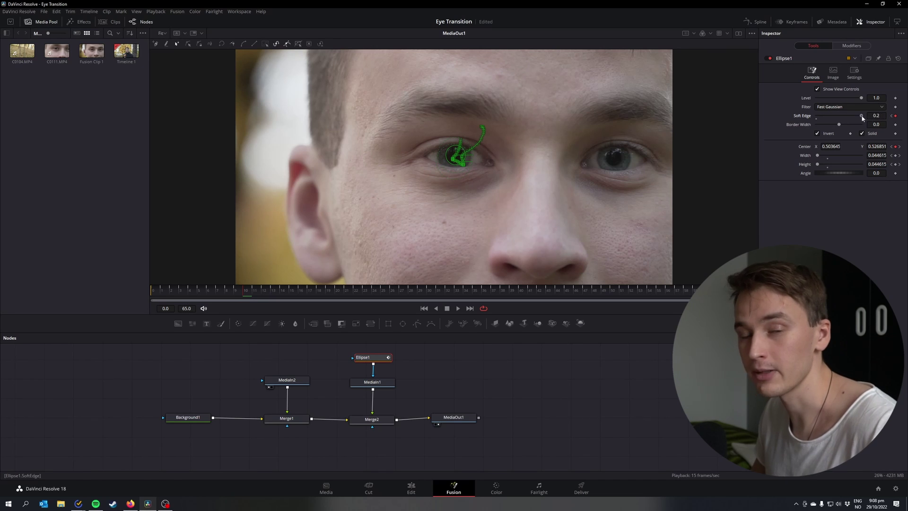
left_click_drag(834, 118, 827, 117)
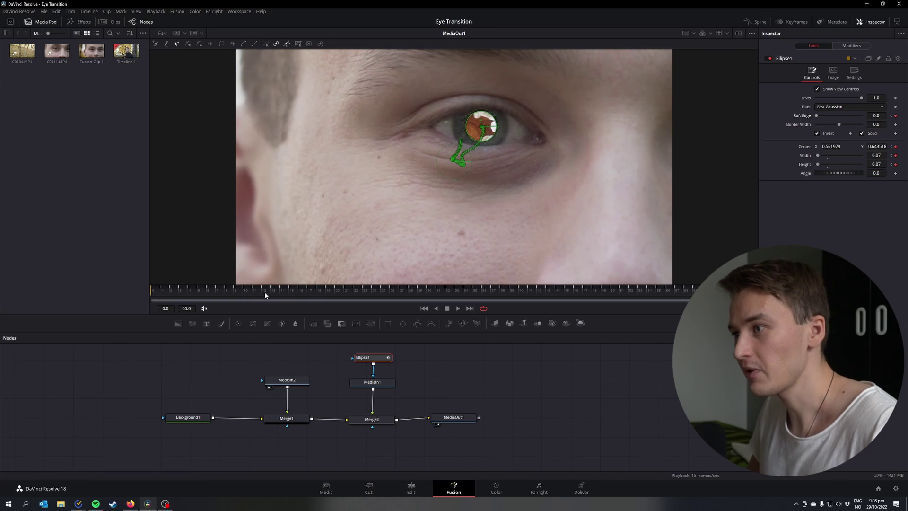
left_click_drag(259, 291, 77, 318)
left_click(123, 369)
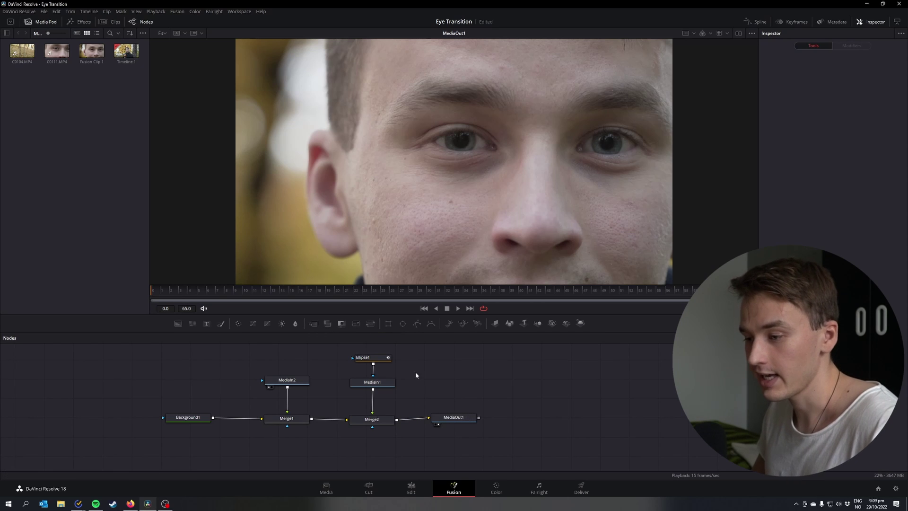
Insert Transform1 between MediaIn1 and Merge2, place its pivot on the pupil, and keyframe the pivot.
left_click_drag(372, 326, 373, 402)
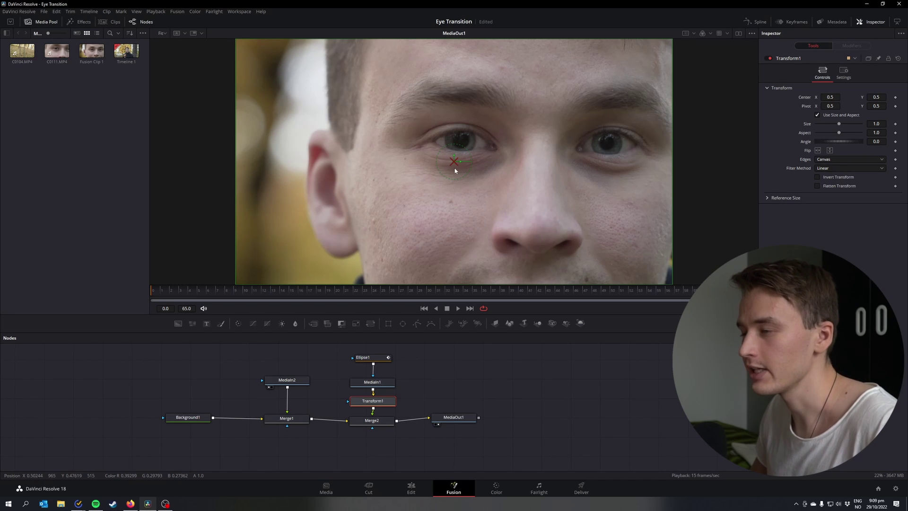
scroll(455, 163, "up", 2)
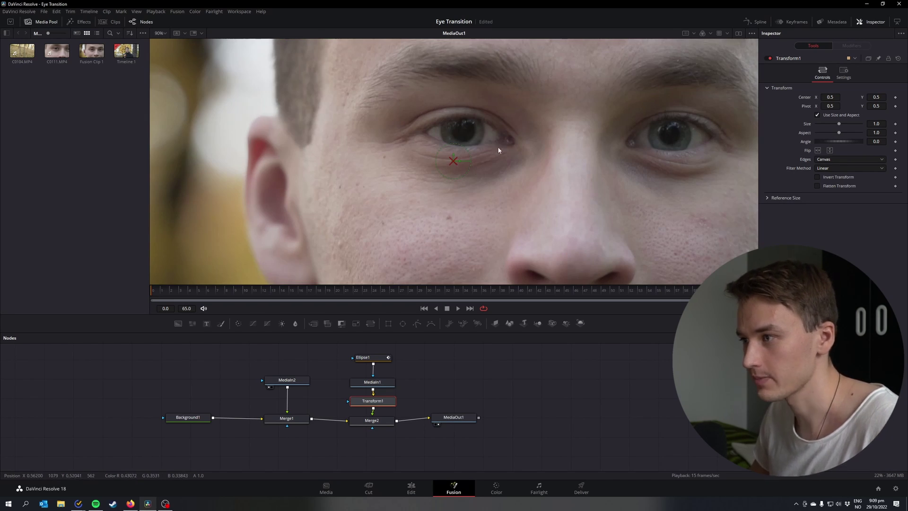
left_click_drag(498, 148, 466, 172)
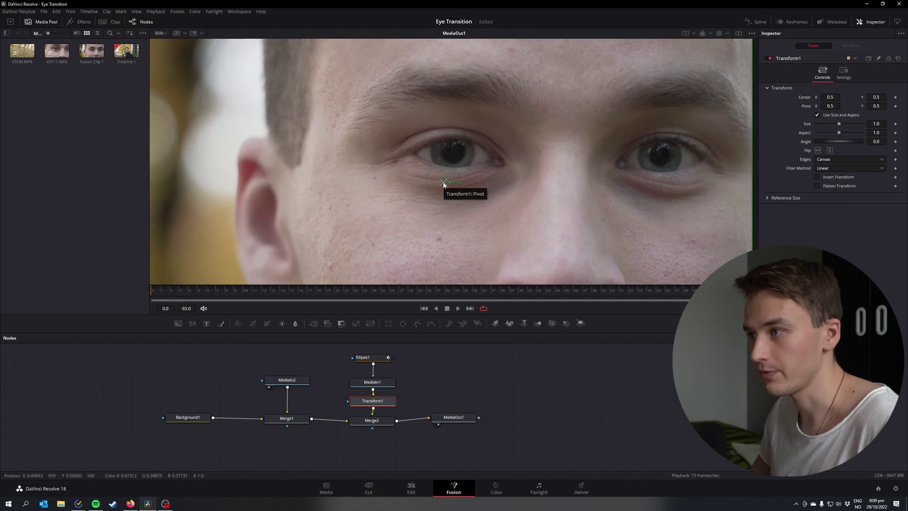
left_click_drag(443, 181, 453, 152)
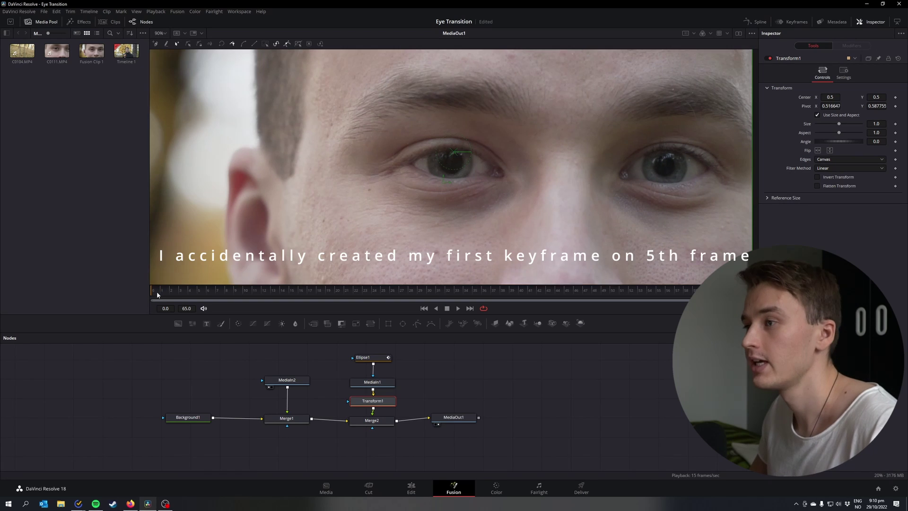
left_click_drag(157, 291, 198, 291)
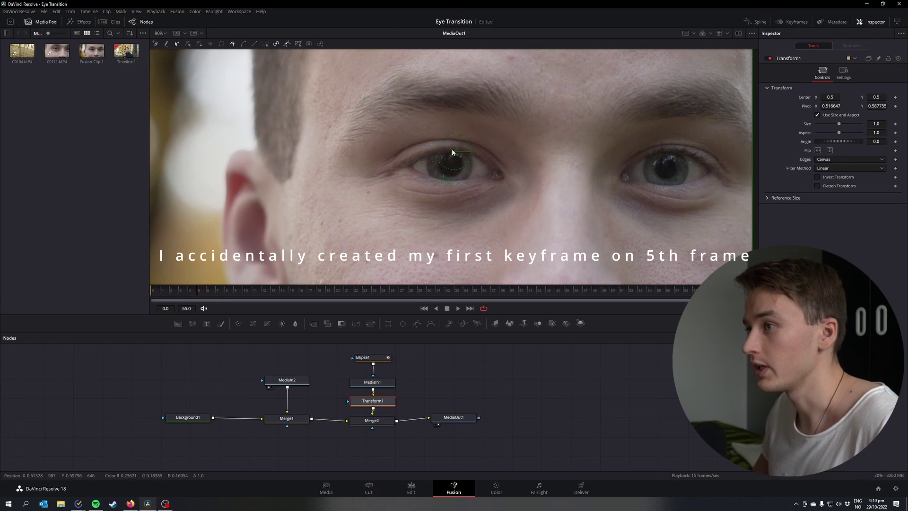
left_click_drag(454, 155, 452, 165)
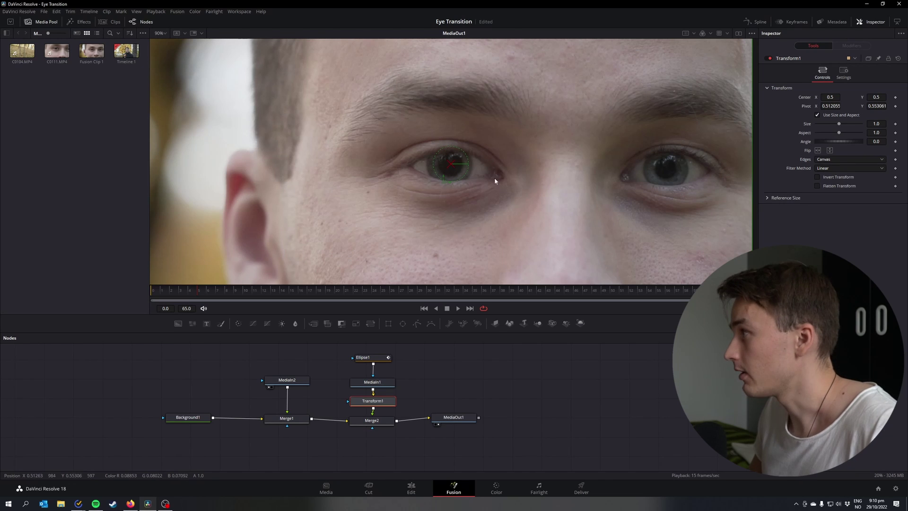
left_click(895, 106)
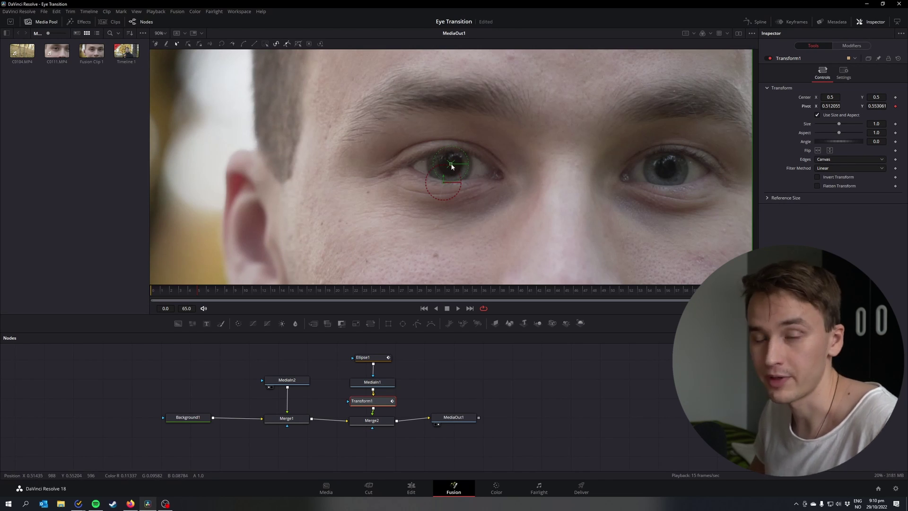
Realign Transform1's pivot on the pupil at frames 10, 15, 20 and 25.
left_click_drag(451, 164, 451, 165)
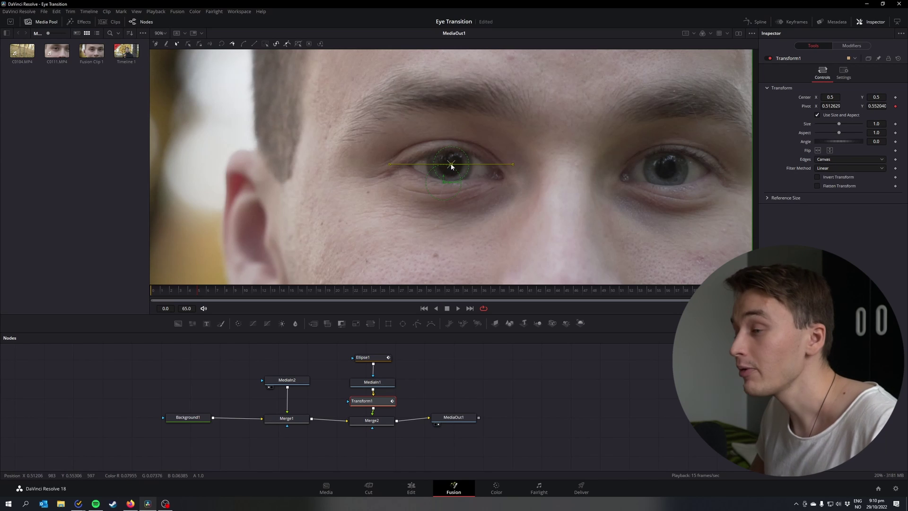
left_click(244, 292)
left_click_drag(451, 166, 445, 174)
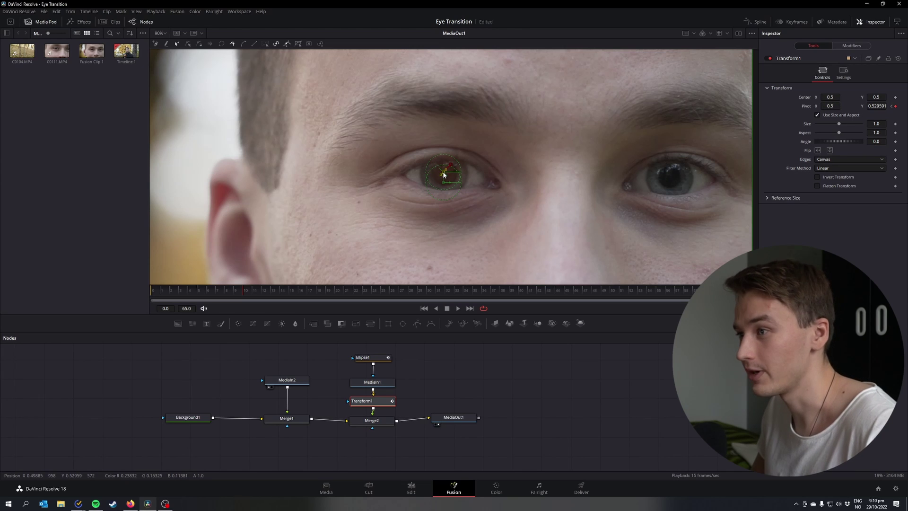
left_click(290, 293)
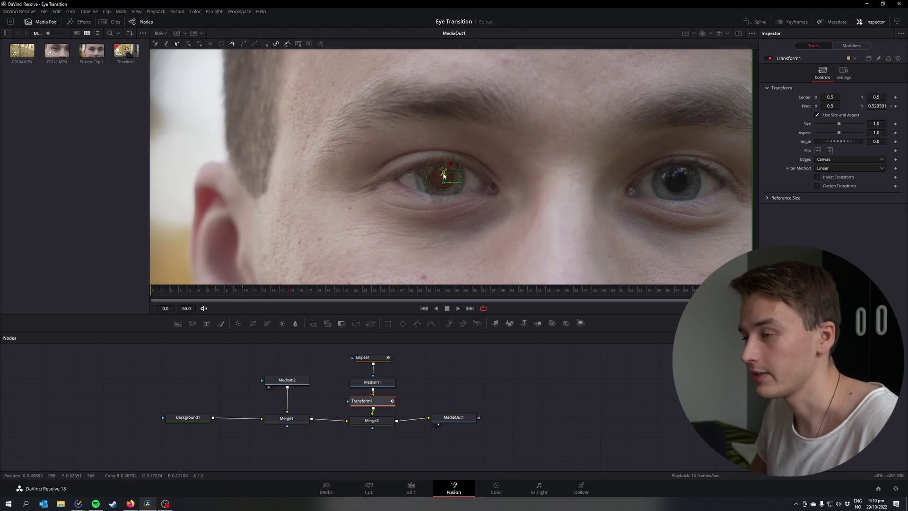
left_click_drag(443, 175, 441, 180)
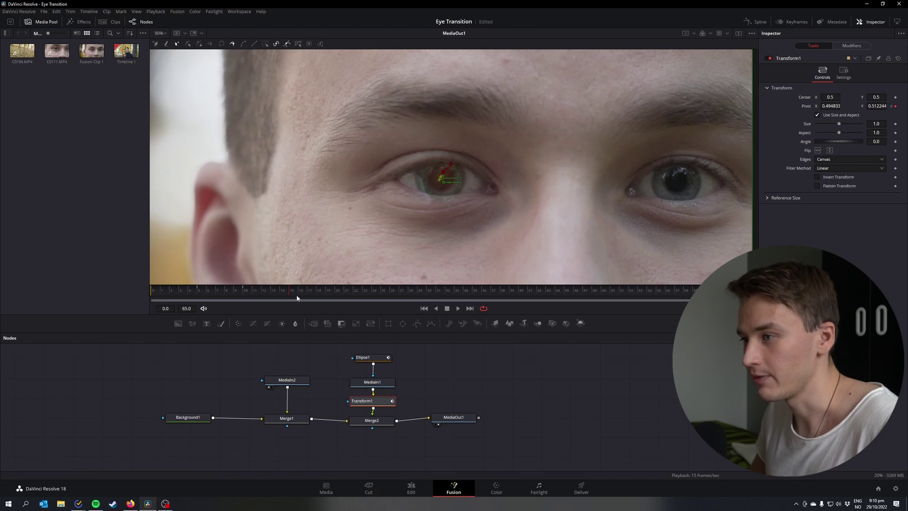
left_click(334, 292)
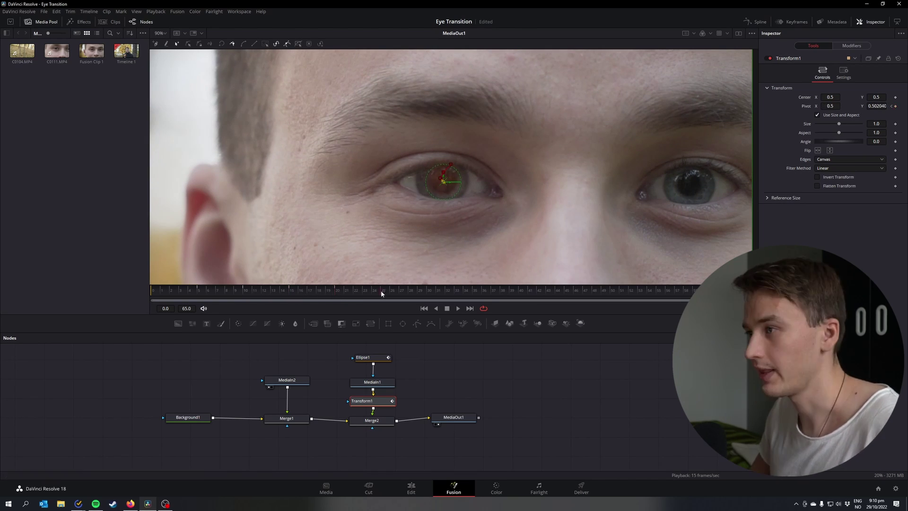
left_click(381, 291)
left_click_drag(444, 183, 482, 133)
Key the pivot on the pupil every 5 frames from 30 through 65, then return to frame 5.
left_click(426, 291)
left_click(473, 292)
left_click(519, 292)
left_click(564, 291)
left_click(610, 292)
left_click(655, 291)
left_click(701, 292)
left_click(746, 292)
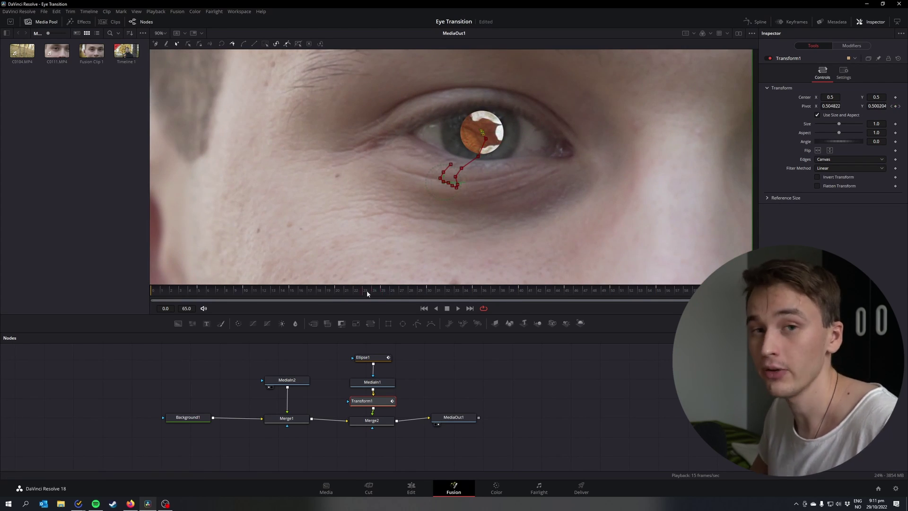
left_click(198, 292)
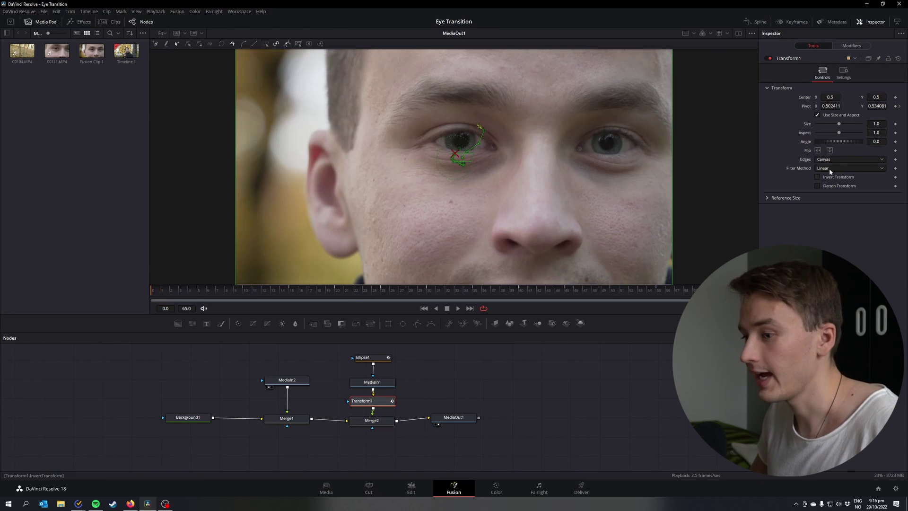
Keyframe Transform1's Size from 1 up to 20 at the final keyframe and show its spline curves.
left_click(895, 124)
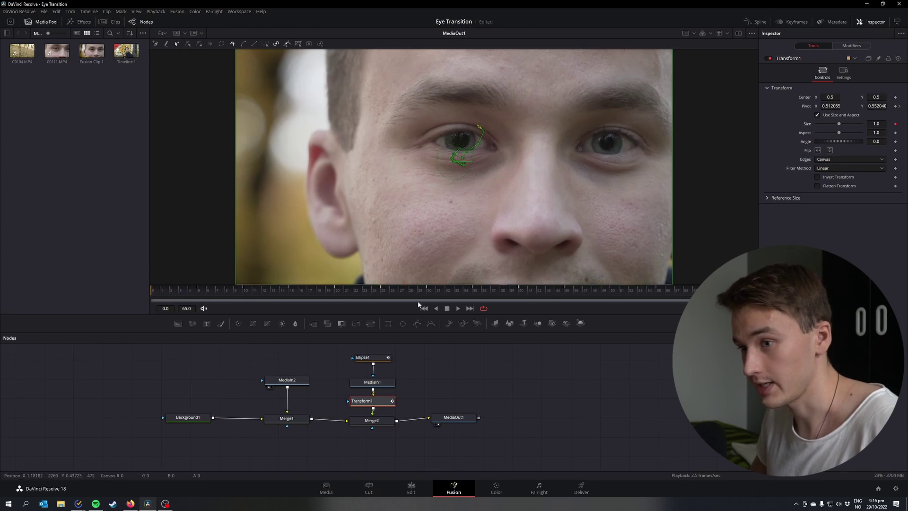
left_click(555, 289)
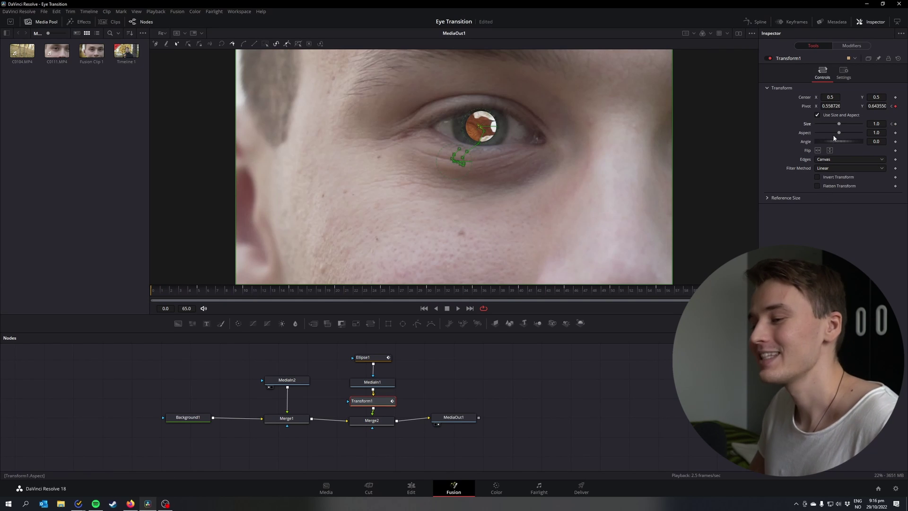
left_click_drag(839, 124, 853, 126)
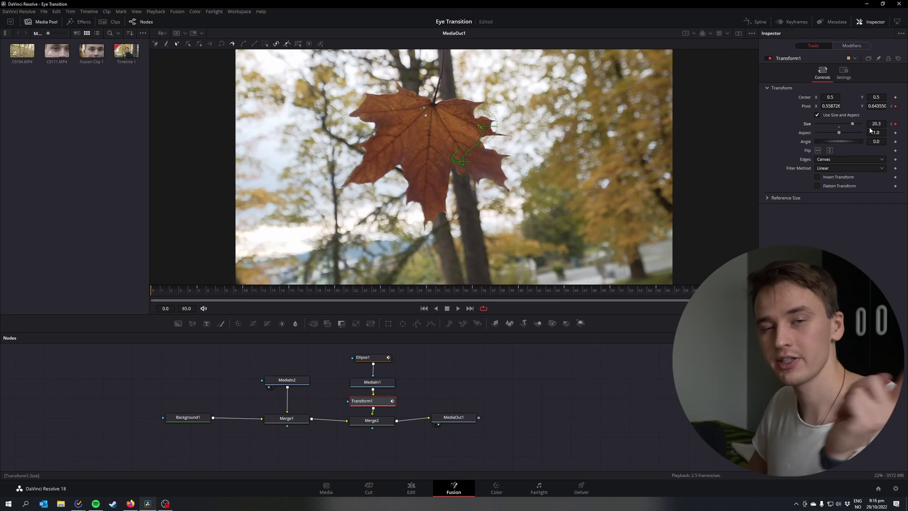
left_click(876, 124)
type("20")
left_click(875, 133)
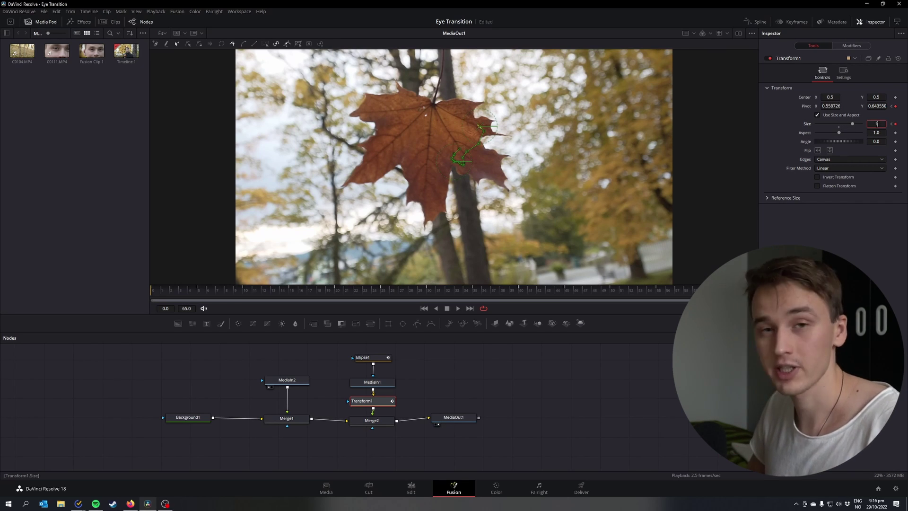
left_click(890, 244)
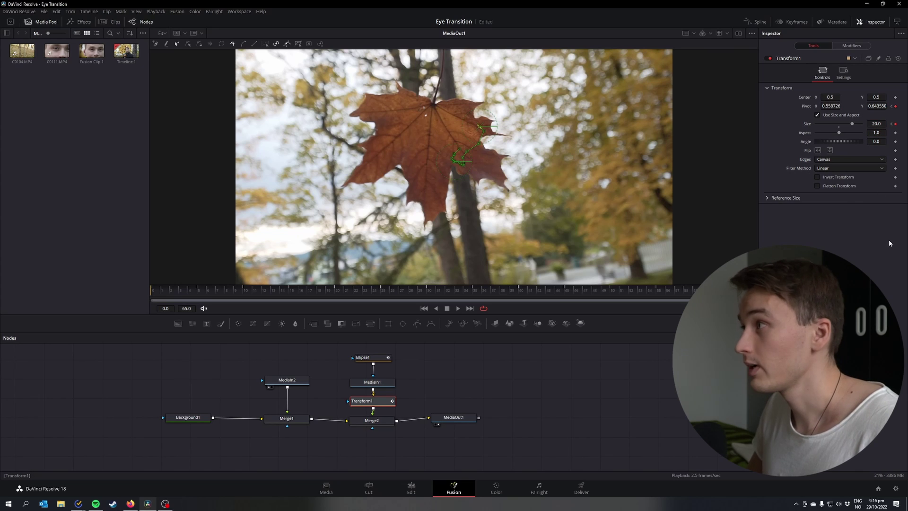
left_click(754, 21)
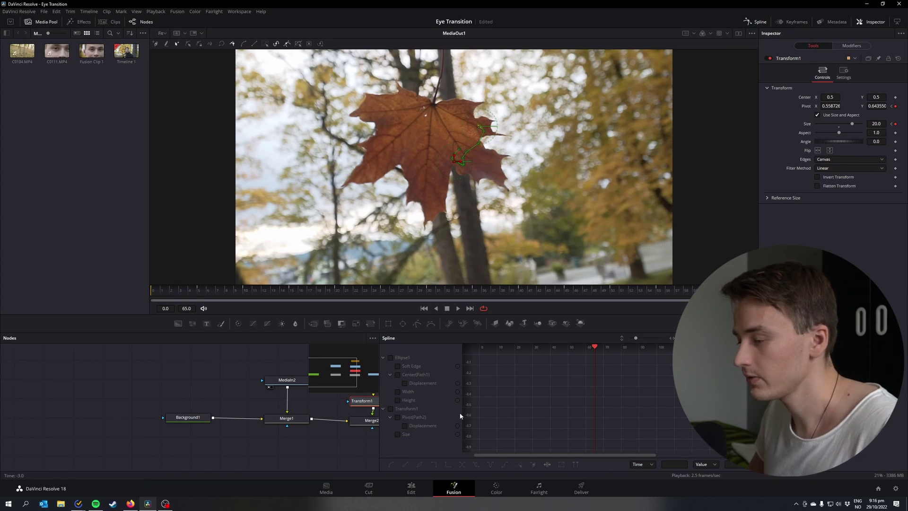
Smooth the first Size keyframe into an ease and fit the Size curve in view.
left_click(397, 434)
left_click_drag(516, 417, 599, 397)
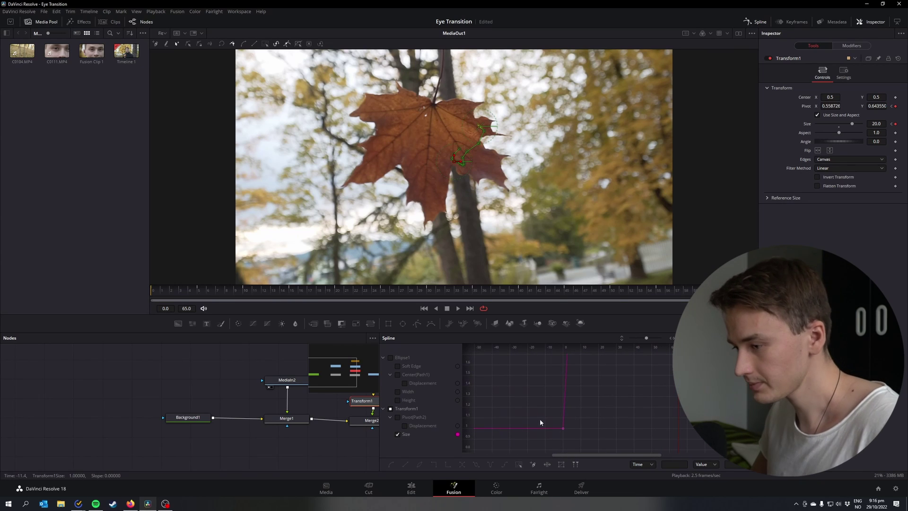
left_click_drag(543, 412, 575, 435)
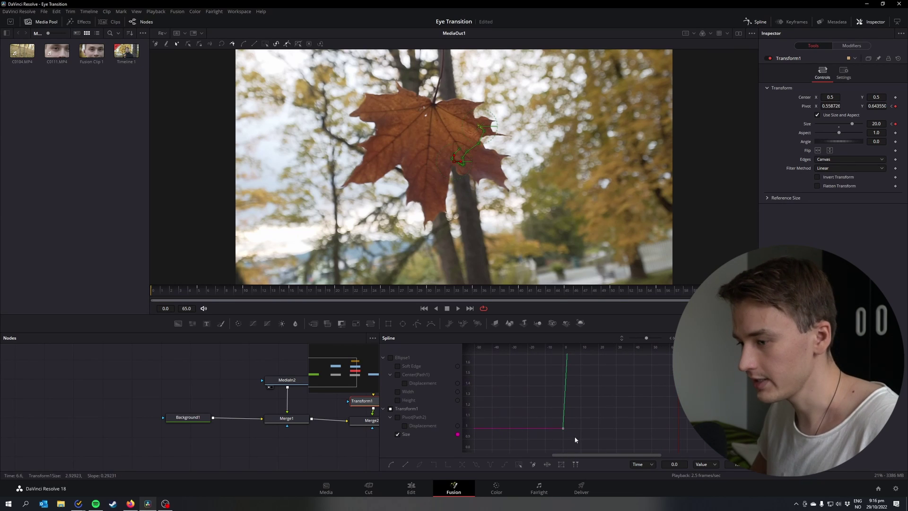
left_click(392, 464)
scroll(605, 418, "up", 2)
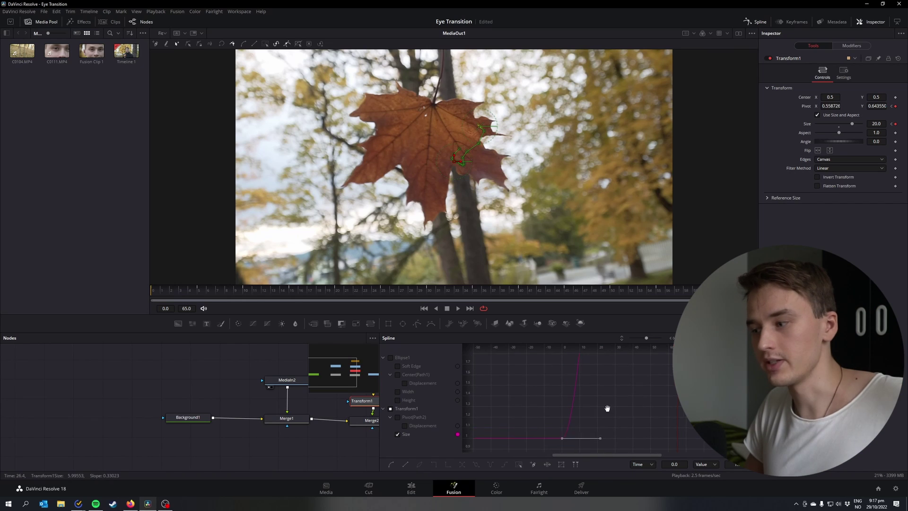
left_click_drag(605, 418, 602, 449)
left_click_drag(614, 391, 574, 489)
left_click_drag(602, 378, 613, 435)
left_click(722, 338)
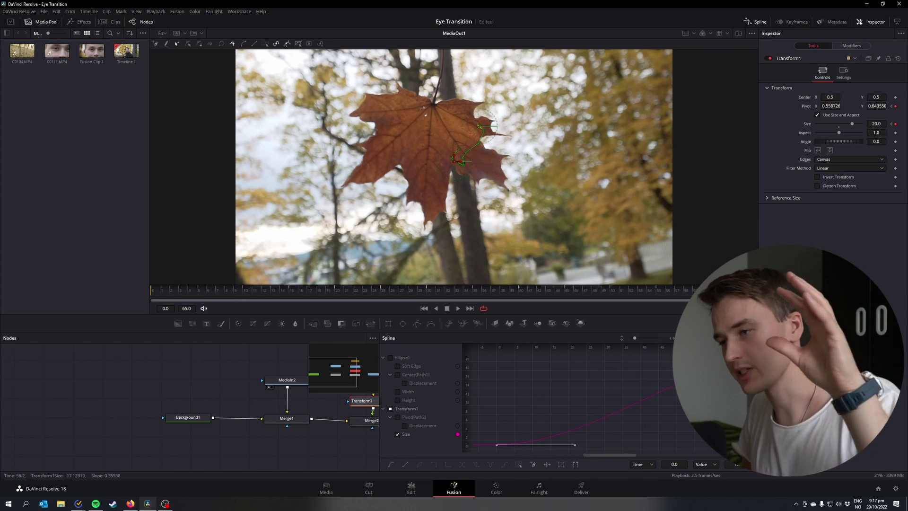
left_click_drag(692, 412, 662, 411)
Show the pivot Displacement curve, fit it in view, and select its first keyframe.
left_click(398, 417)
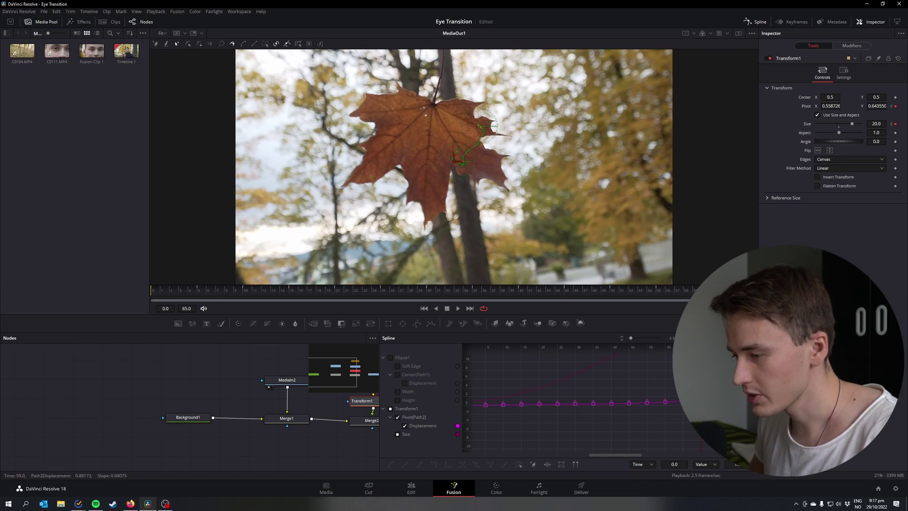
left_click(725, 338)
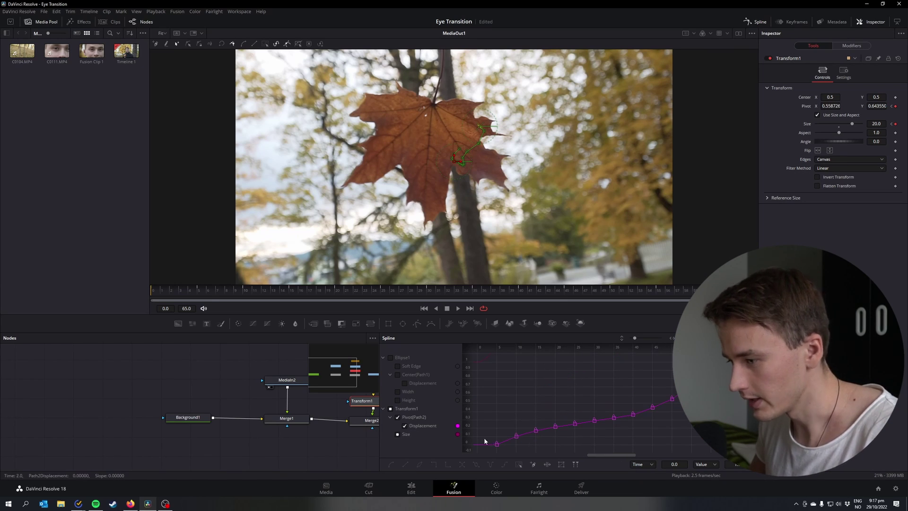
left_click(497, 444)
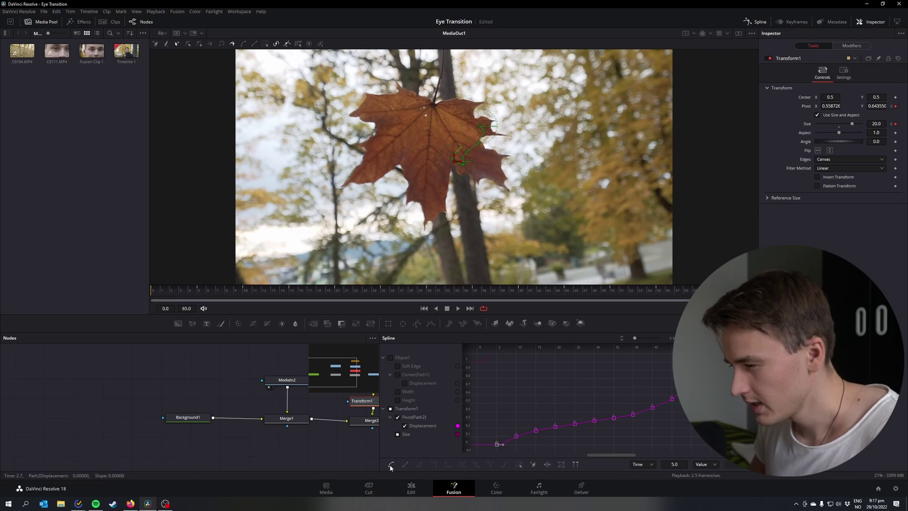
left_click_drag(720, 371, 678, 383)
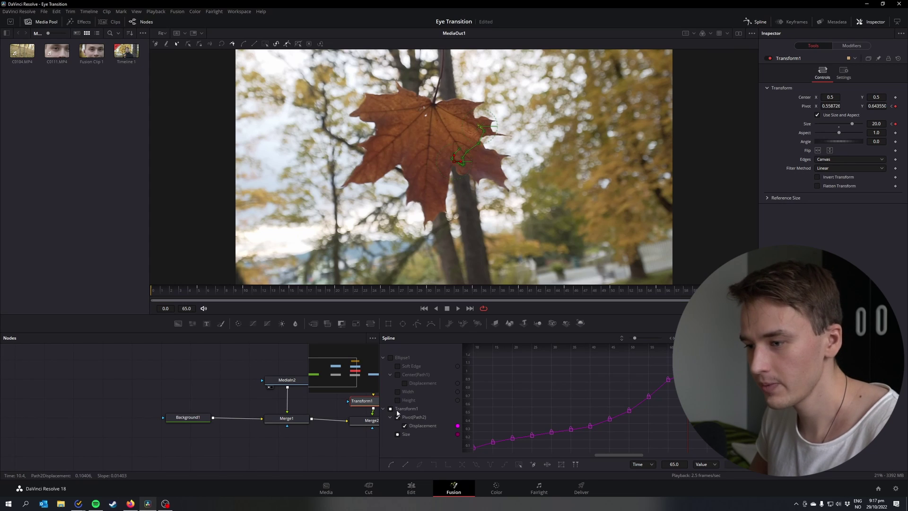
Close the Spline editor, move MediaIn2 up, and drop a Transform node onto the MediaIn2–Merge1 link.
left_click(756, 23)
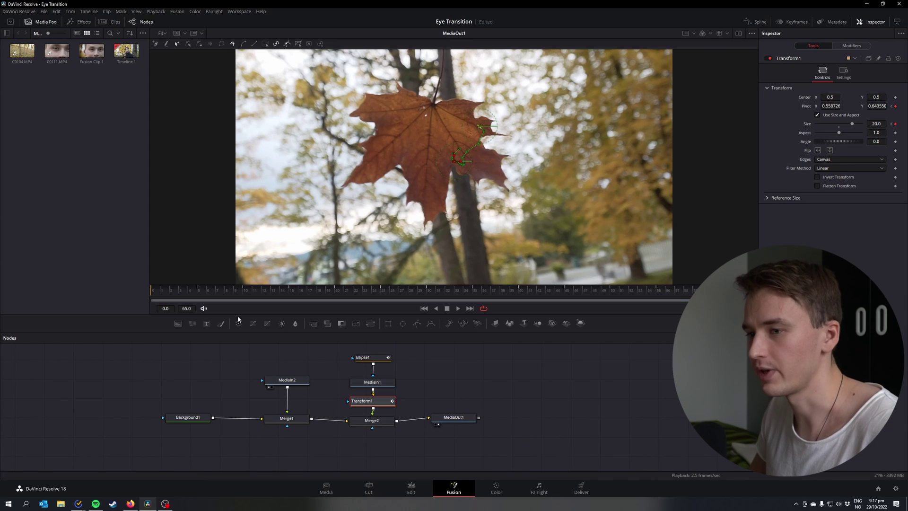
left_click_drag(291, 378, 290, 371)
left_click_drag(192, 291, 428, 295)
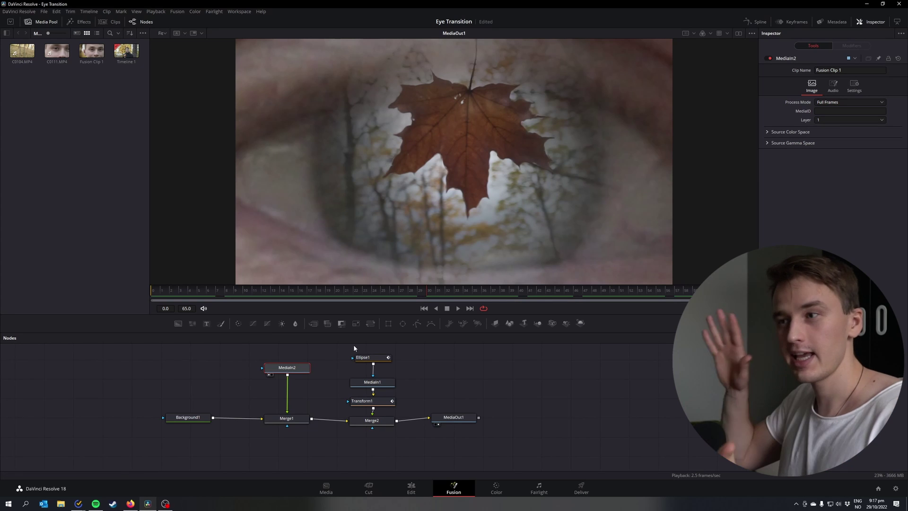
left_click_drag(371, 324, 288, 397)
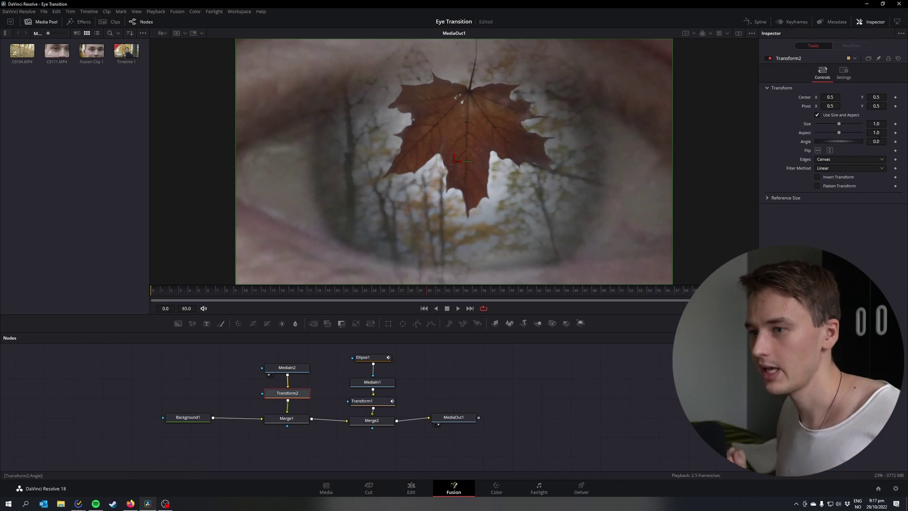
Keyframe Transform2's Size at 1.0, set 1.2 at a later frame, and scrub to check the leaf growth.
left_click(895, 124)
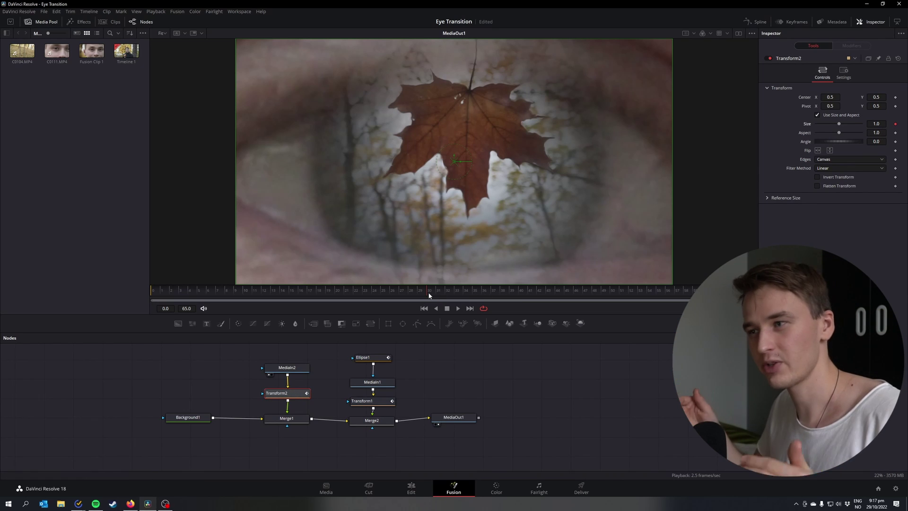
left_click_drag(428, 293, 745, 293)
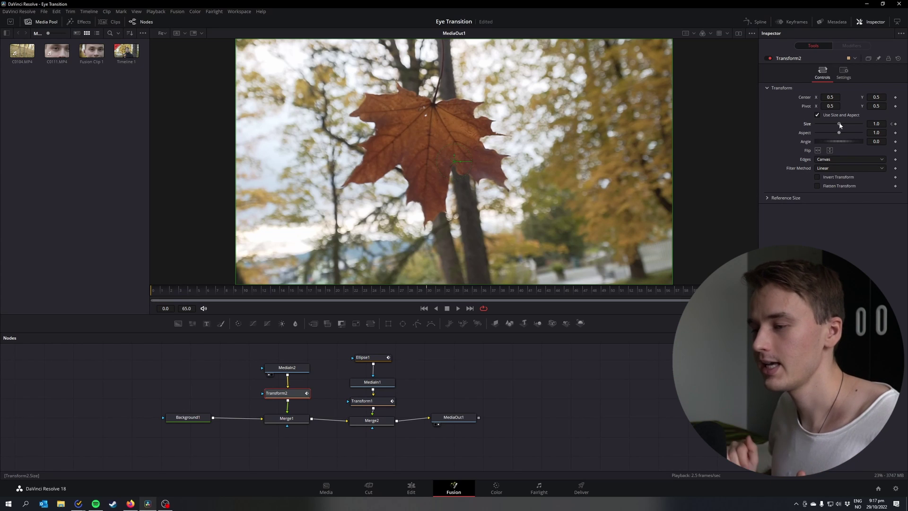
left_click_drag(839, 125, 841, 125)
double_click(877, 123)
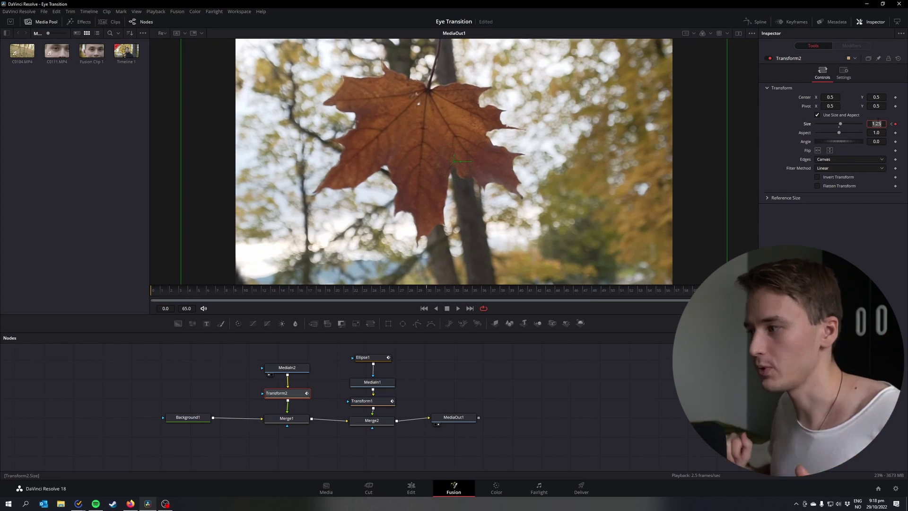
type("1")
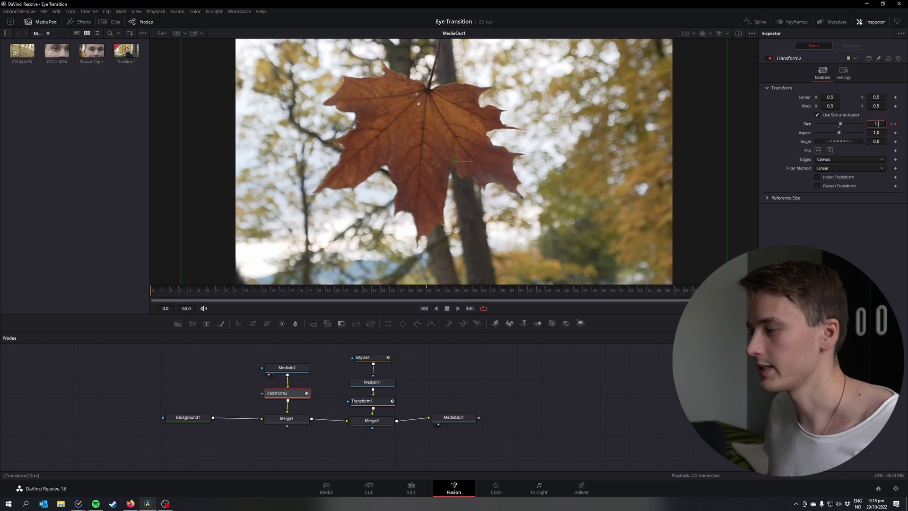
type(".2")
key("Tab")
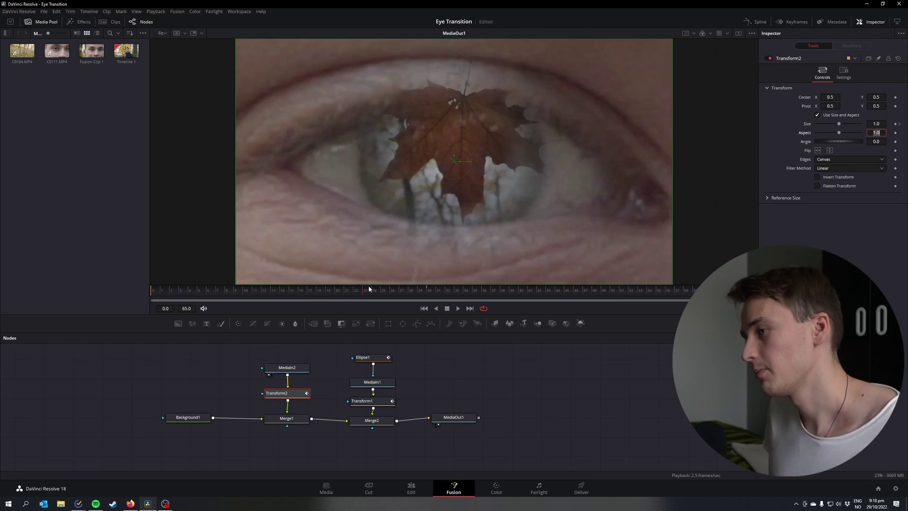
left_click_drag(372, 287, 656, 291)
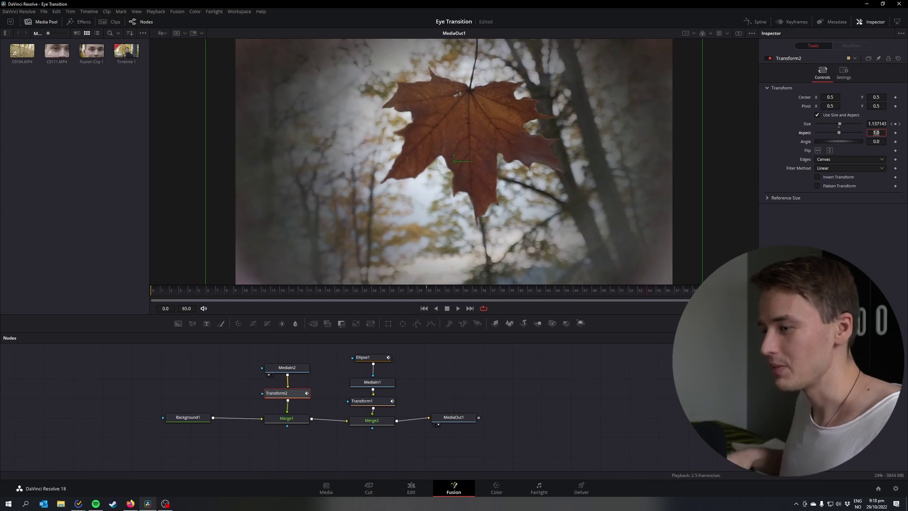
left_click_drag(656, 291, 693, 291)
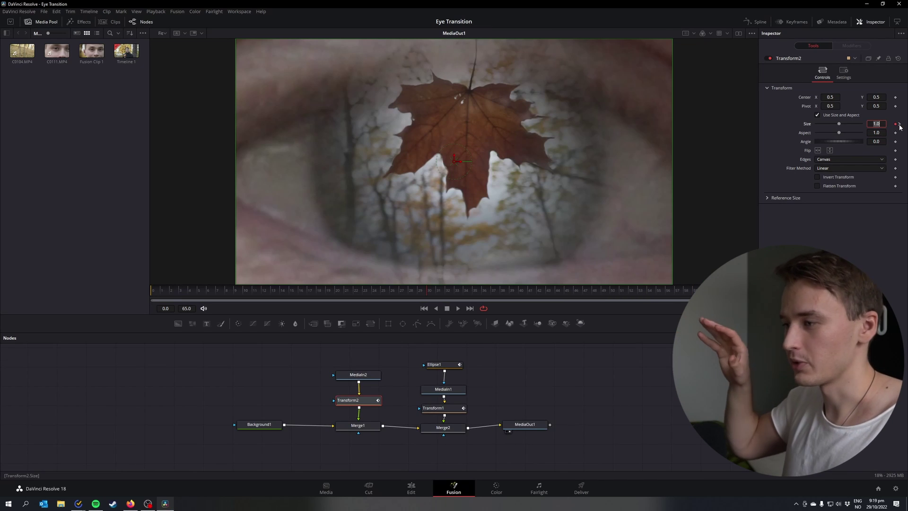
In the Keyframes panel, move Transform2's 1.2 Size keyframe to frame 50 and set Size 1.0 at frame 65.
left_click(899, 126)
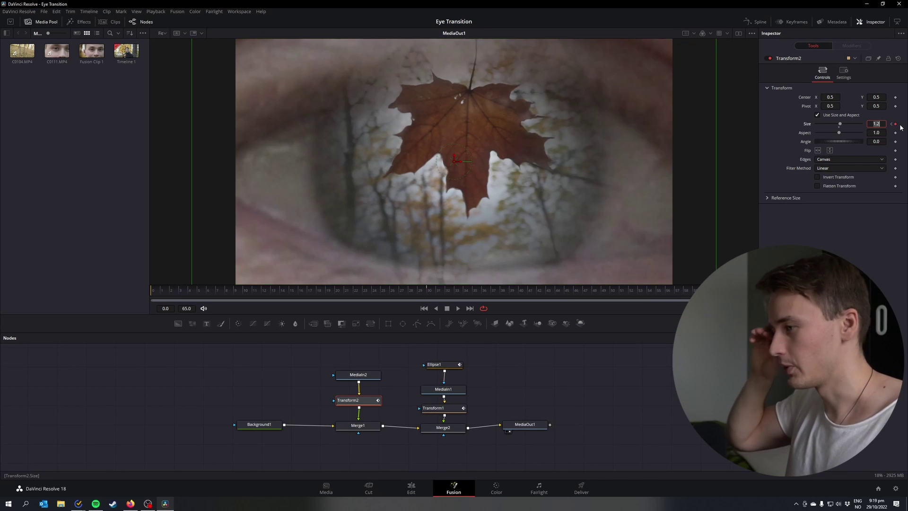
left_click(797, 22)
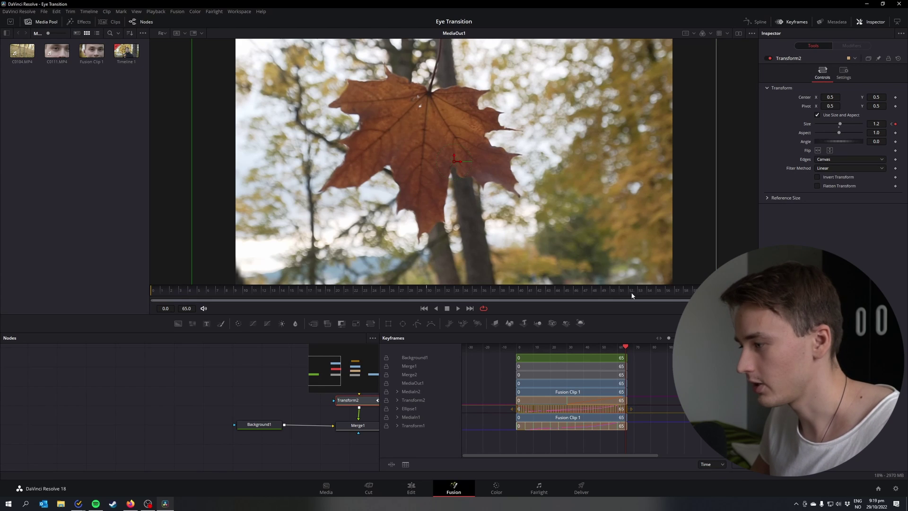
left_click(611, 291)
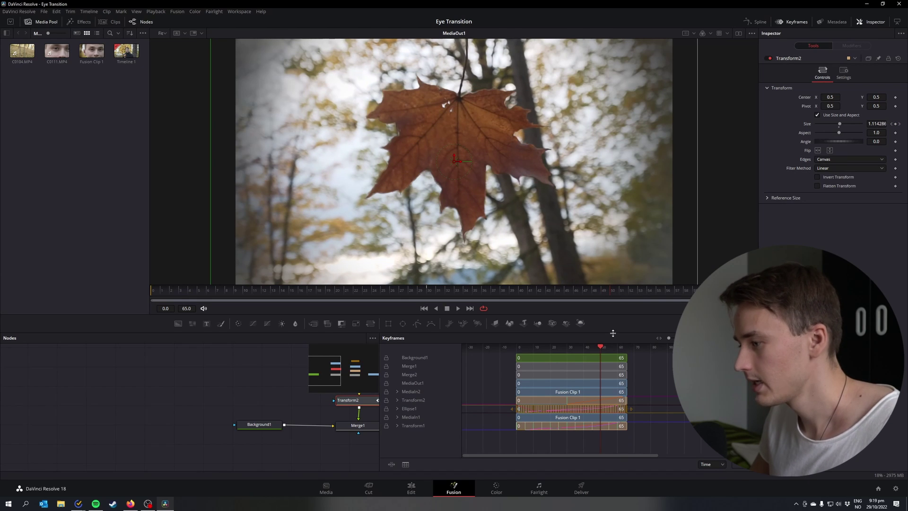
left_click(397, 400)
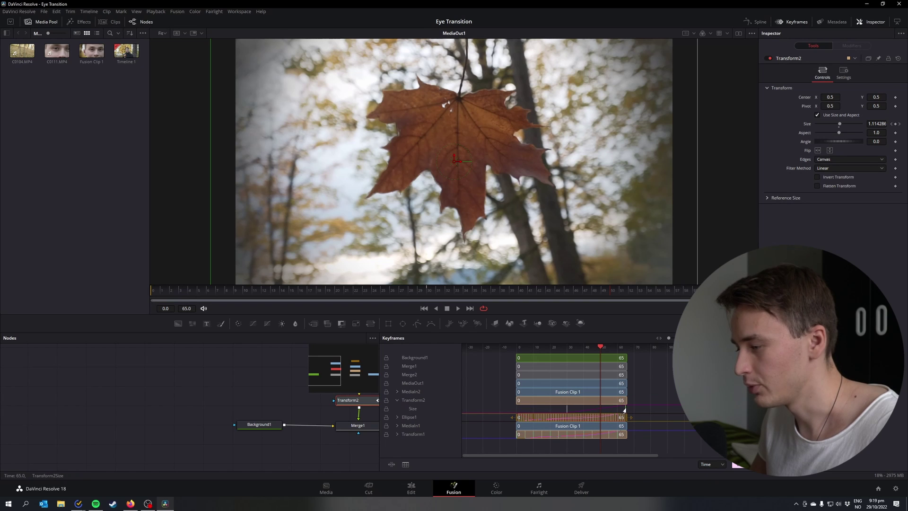
left_click_drag(624, 409, 601, 412)
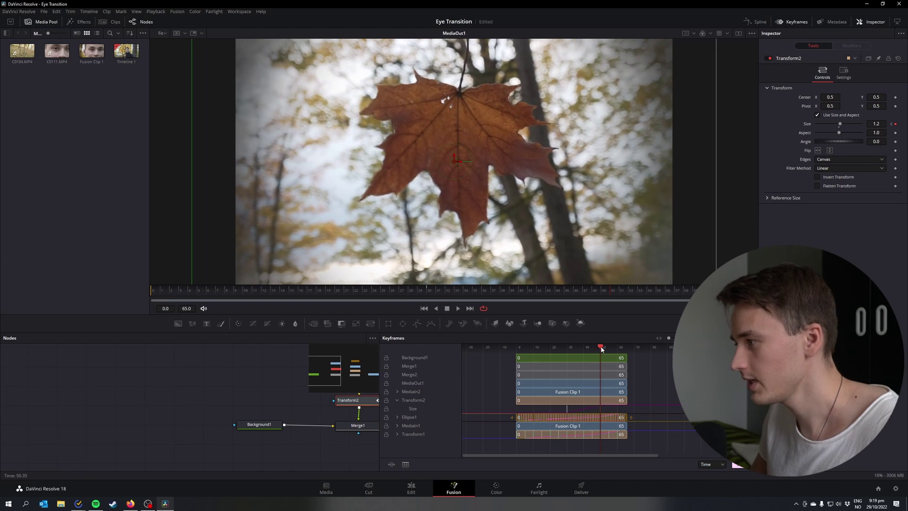
left_click_drag(602, 349, 626, 348)
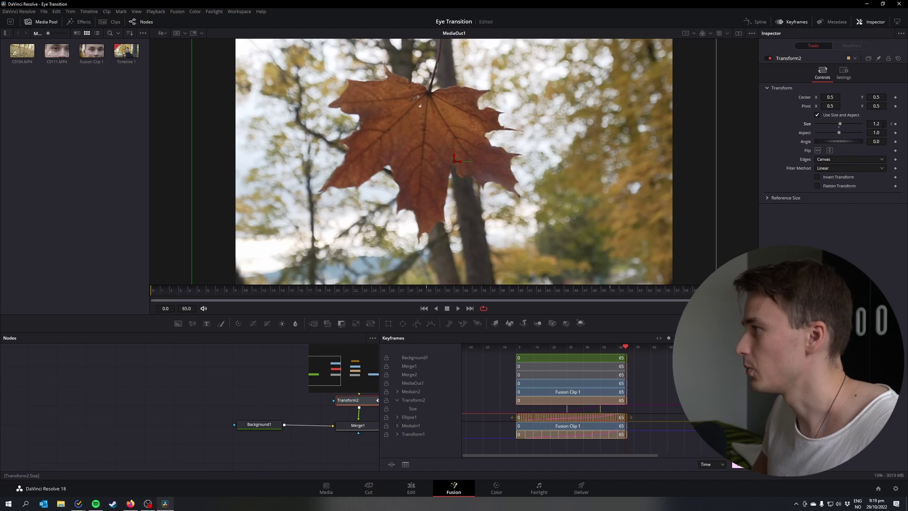
key("Tab")
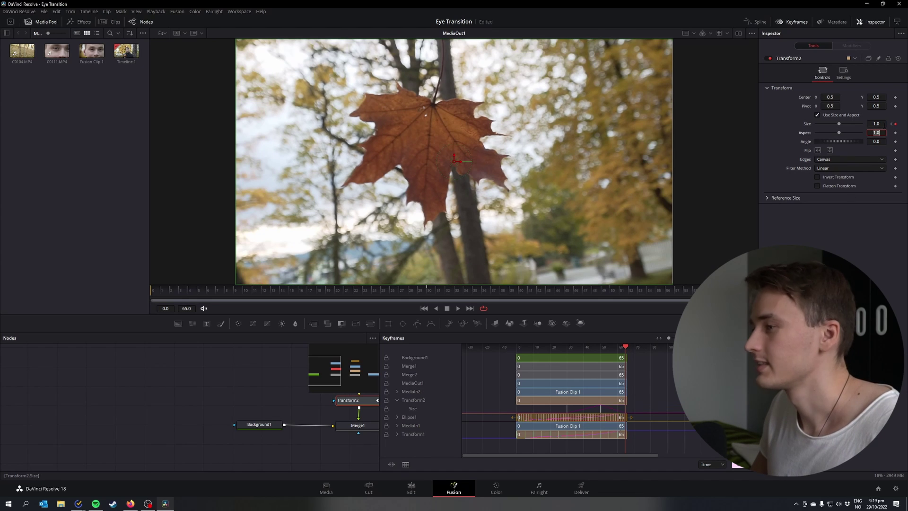
left_click(792, 23)
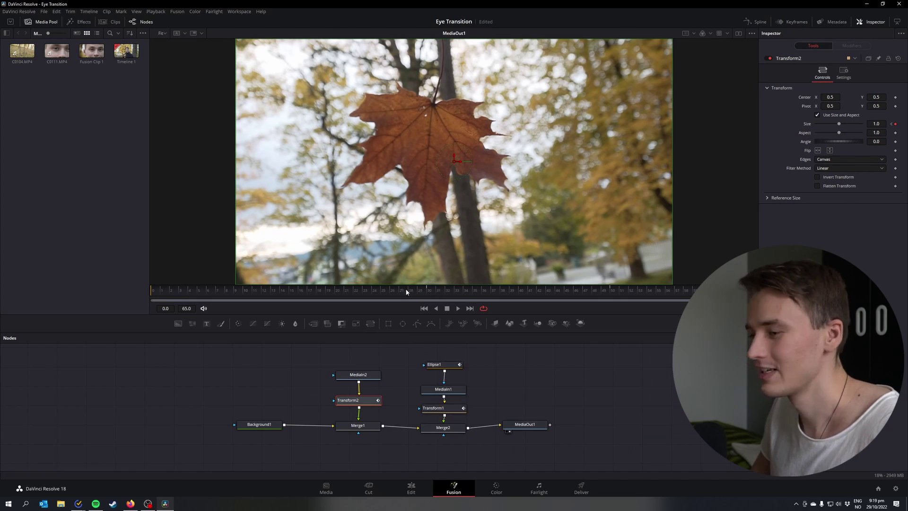
Raise Transform1's final Size keyframe from 20 to 23 and preview the stronger zoom.
mouse_move(400, 292)
left_mouse_down()
mouse_move(732, 292)
mouse_move(499, 293)
mouse_move(702, 291)
mouse_move(631, 293)
left_mouse_up()
left_click(445, 408)
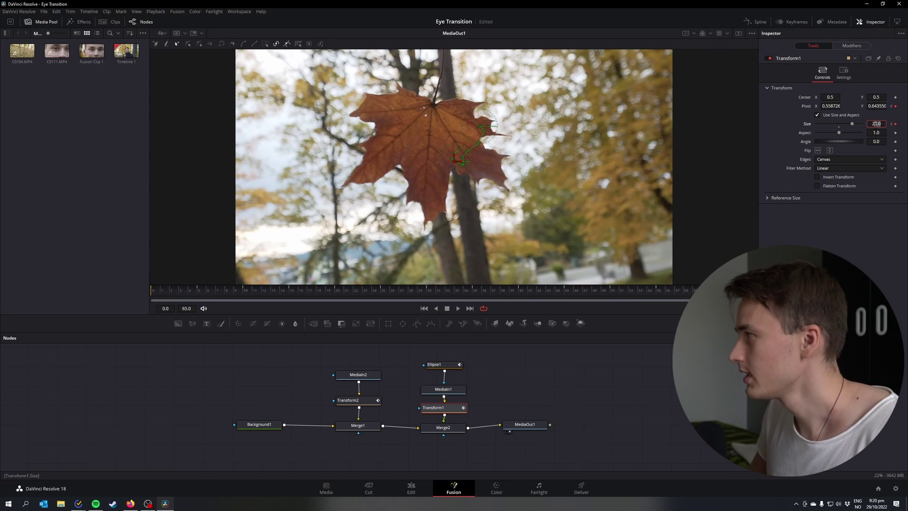
type("23")
key("Tab")
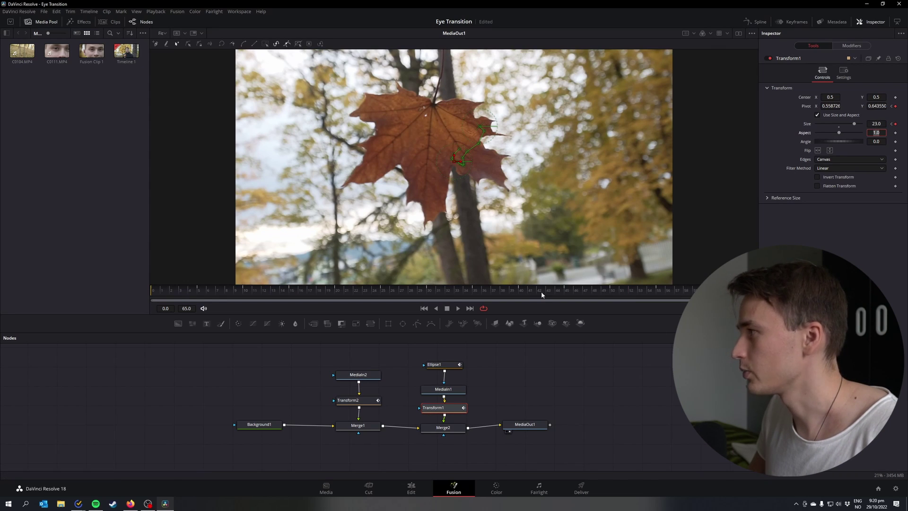
left_click_drag(541, 295, 655, 299)
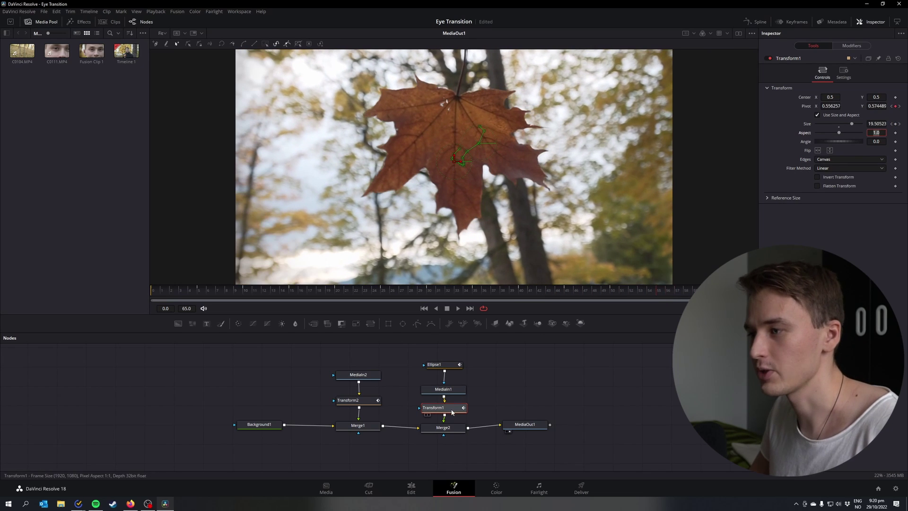
left_click(899, 124)
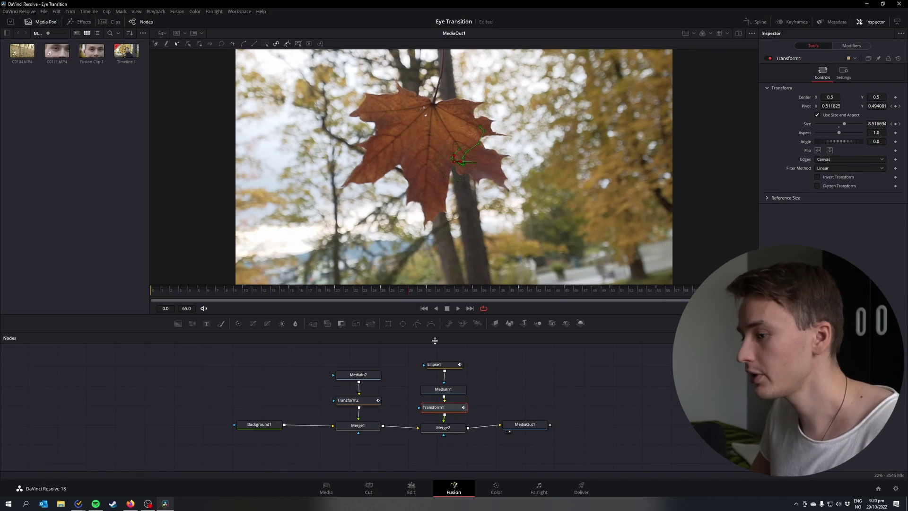
Enable Motion Blur on Transform1 in the Inspector Settings (quality 2, 180 shutter angle).
left_click_drag(406, 294, 435, 291)
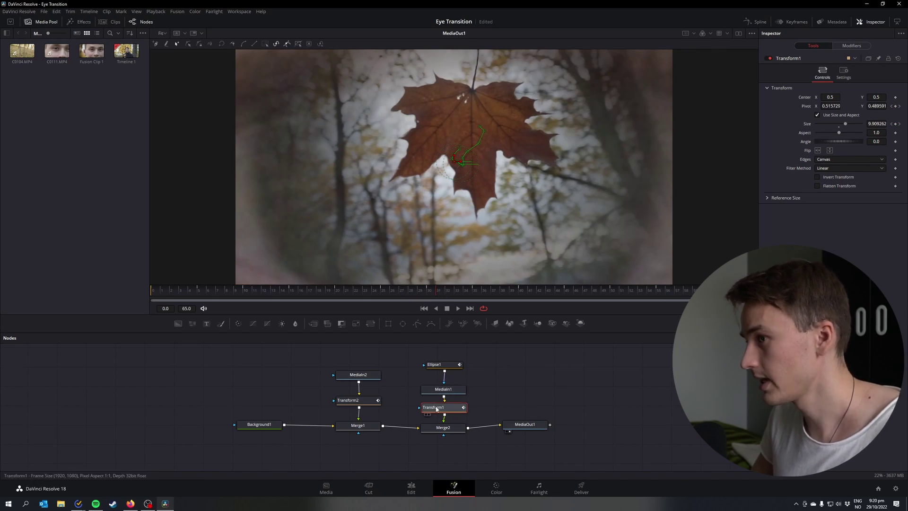
left_click(844, 74)
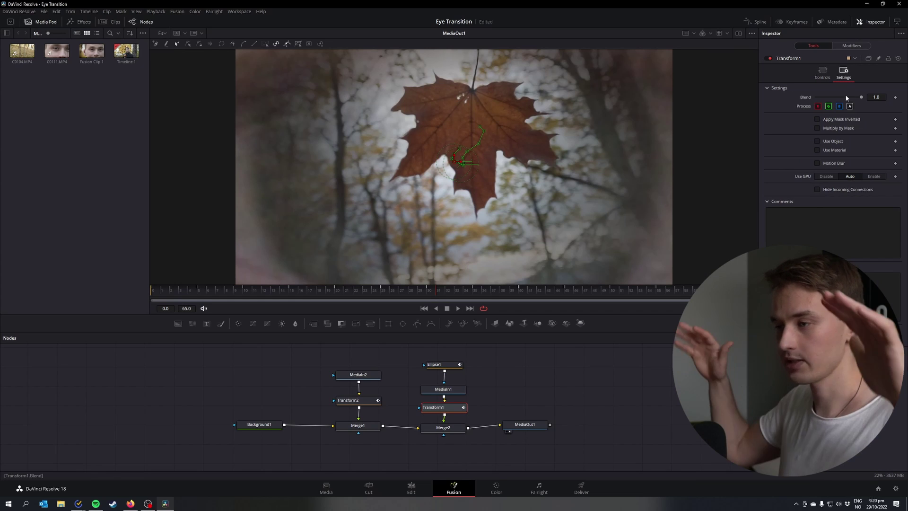
left_click(817, 164)
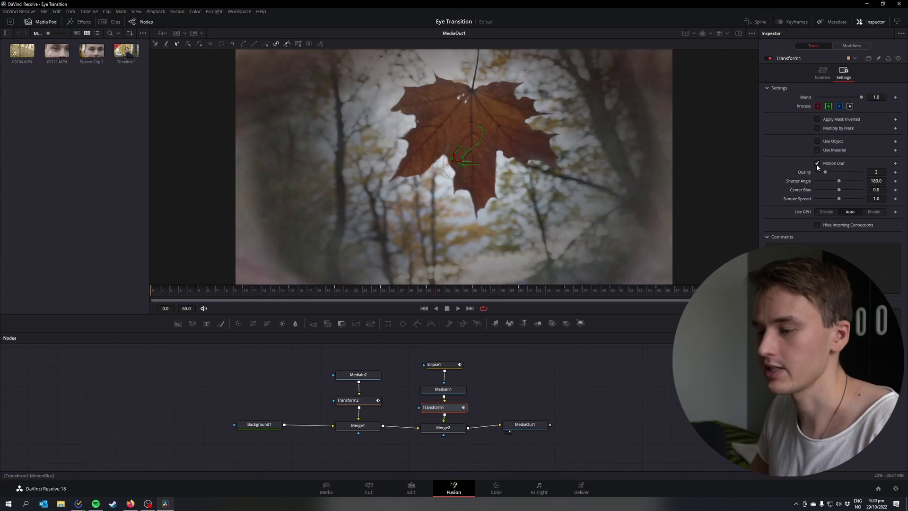
Return to the Edit page and enable render cache on Fusion Clip 1.
left_click(414, 487)
right_click(321, 396)
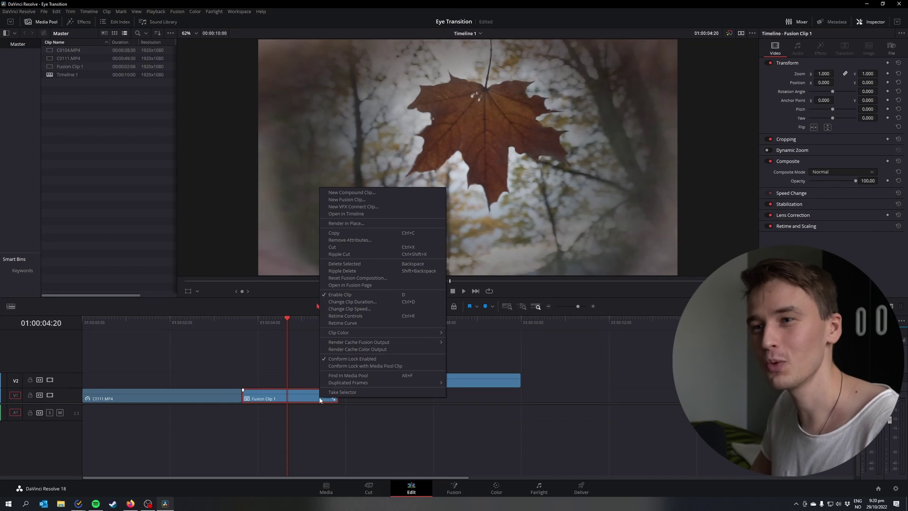
left_click(467, 348)
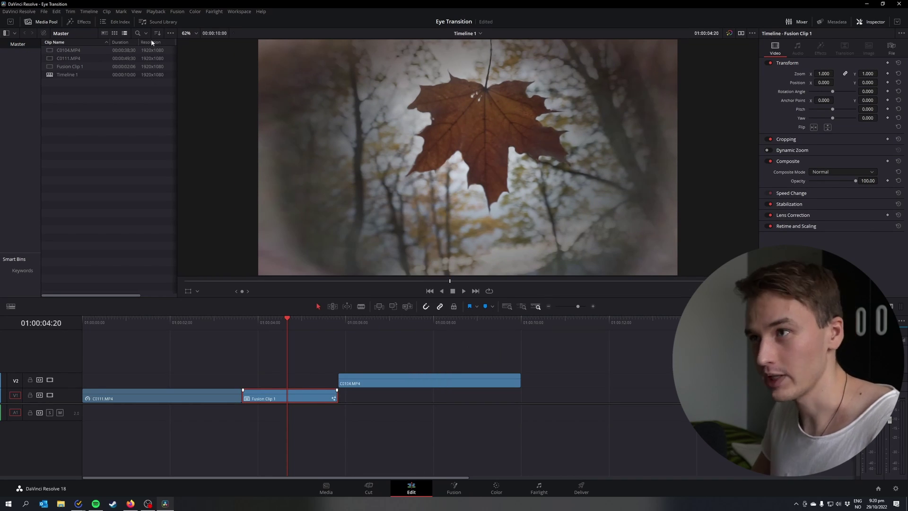
Set Playback > Render Cache to User and play the transition from the timeline start.
left_click(155, 11)
mouse_move(212, 46)
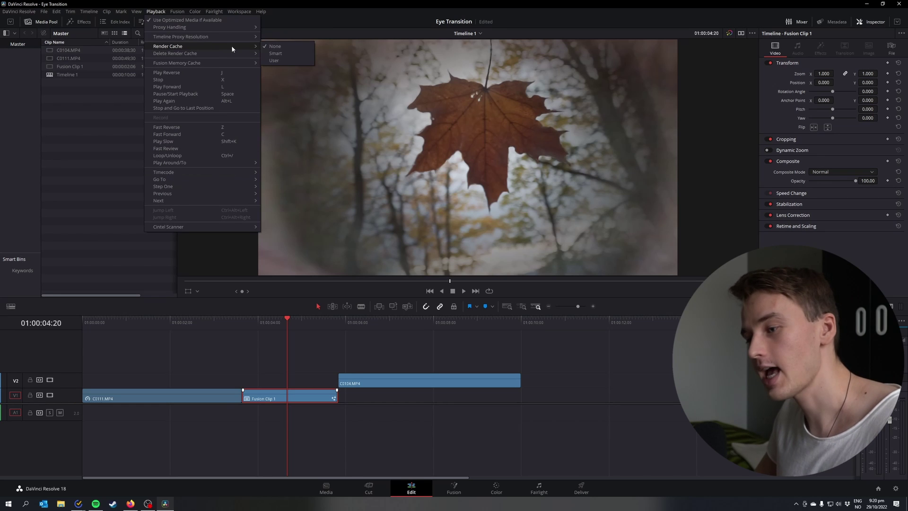
left_click(285, 60)
left_click(265, 336)
key("space")
key("Home")
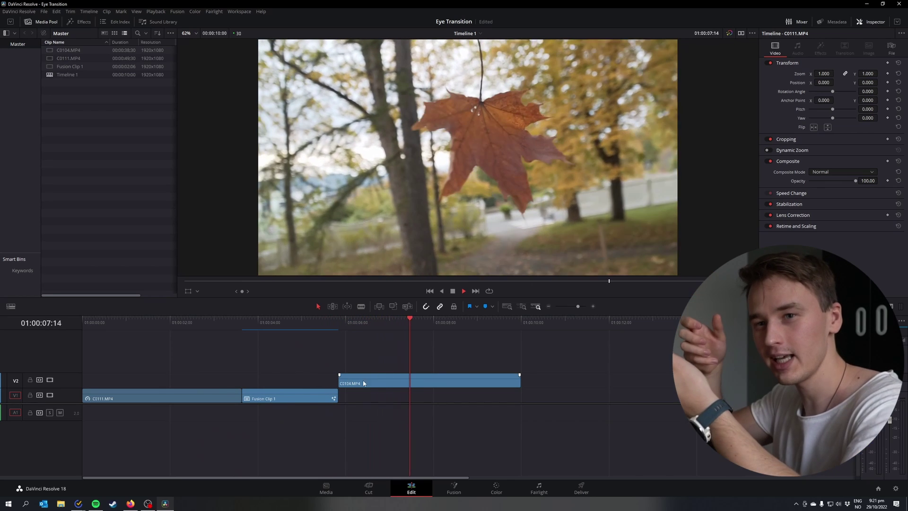
Place a copy of leaf clip C0104.MP4 on V3 and stabilize it.
left_click(367, 381)
left_click(810, 203)
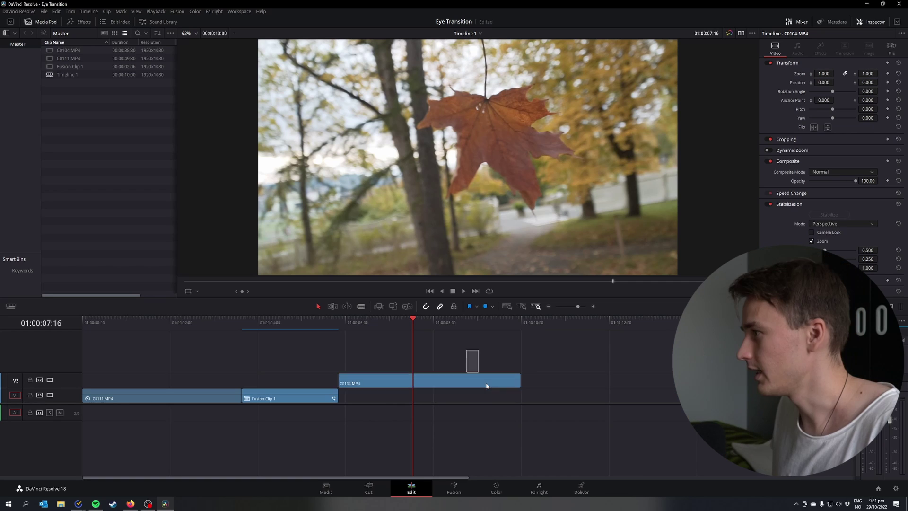
left_click(464, 383)
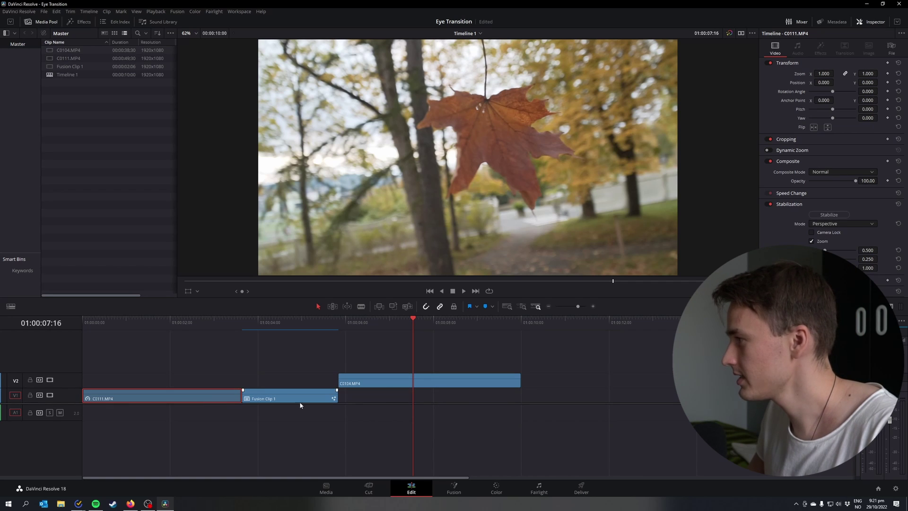
double_click(394, 385)
left_click_drag(461, 236, 340, 366)
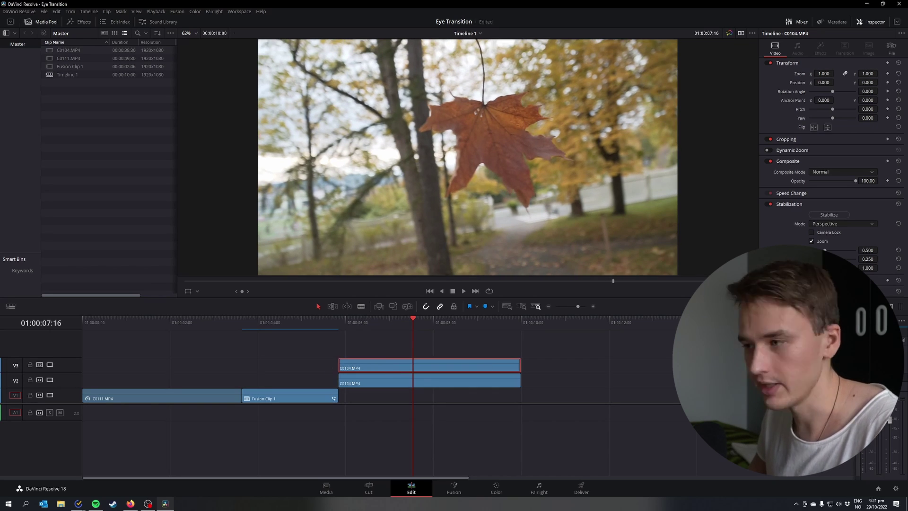
left_click(829, 215)
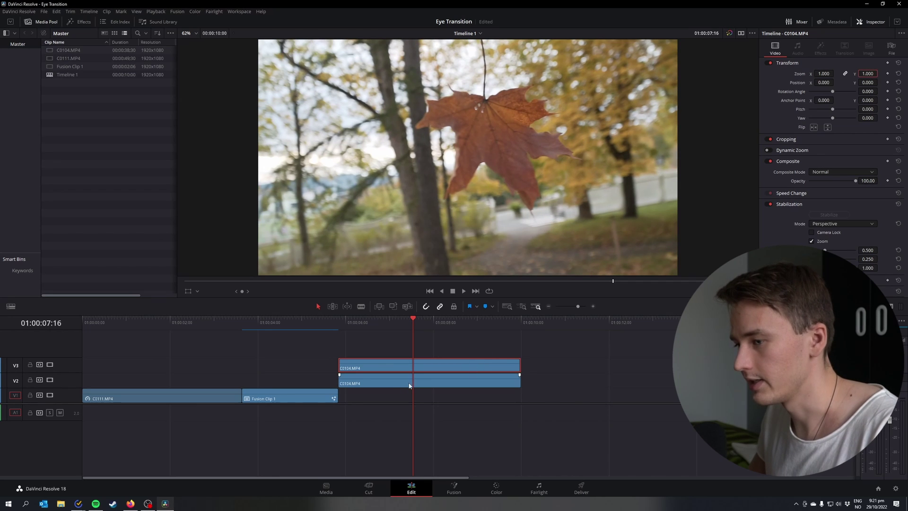
Delete the unstabilized original from V2 and move the stabilized leaf clip down onto V2.
left_click_drag(473, 380, 763, 381)
key("Delete")
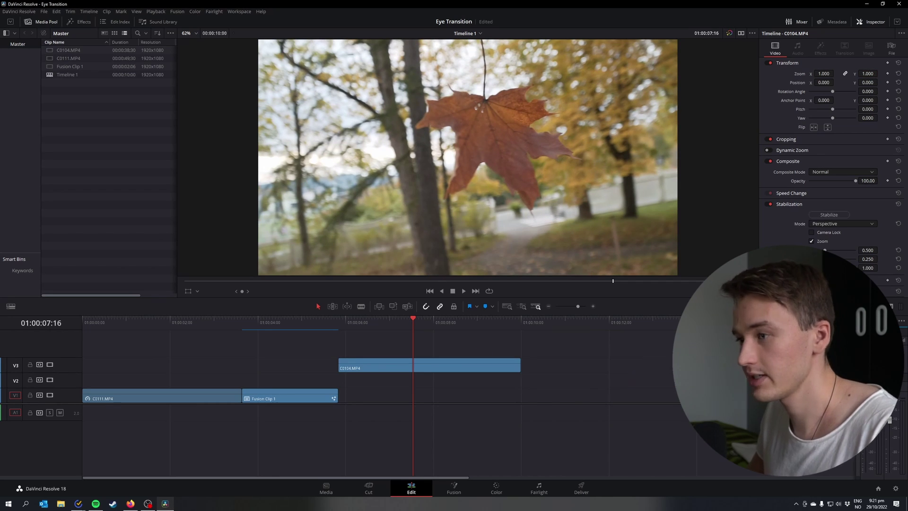
left_click_drag(399, 367, 398, 382)
left_click(208, 322)
key("space")
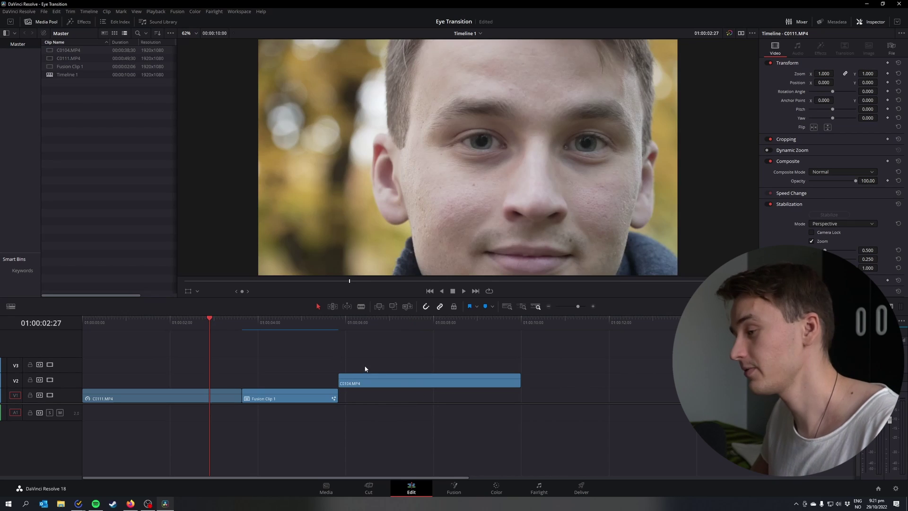